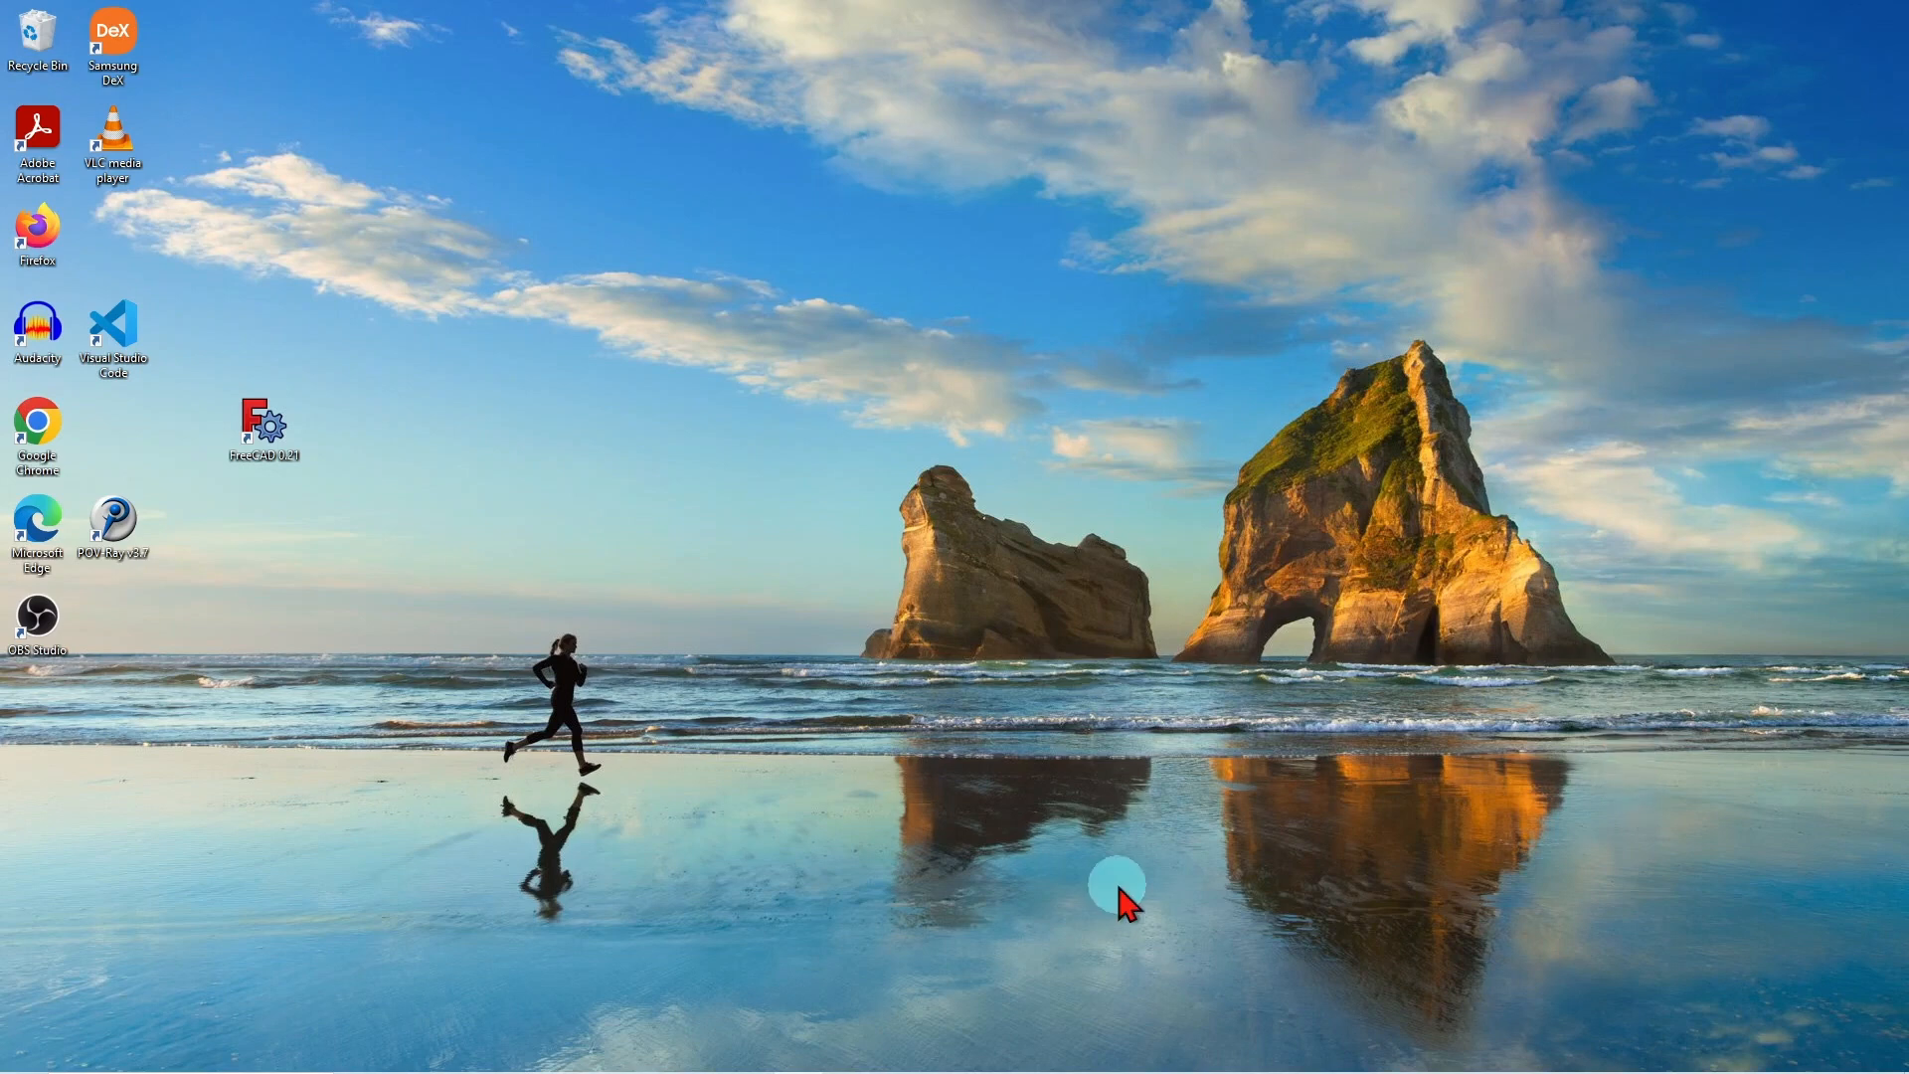
Check the FreeCAD downloads page in the browser and the FreeCAD installer file in the Downloads folder
{"action": "mouse_move", "coordinate": [775, 1070]}
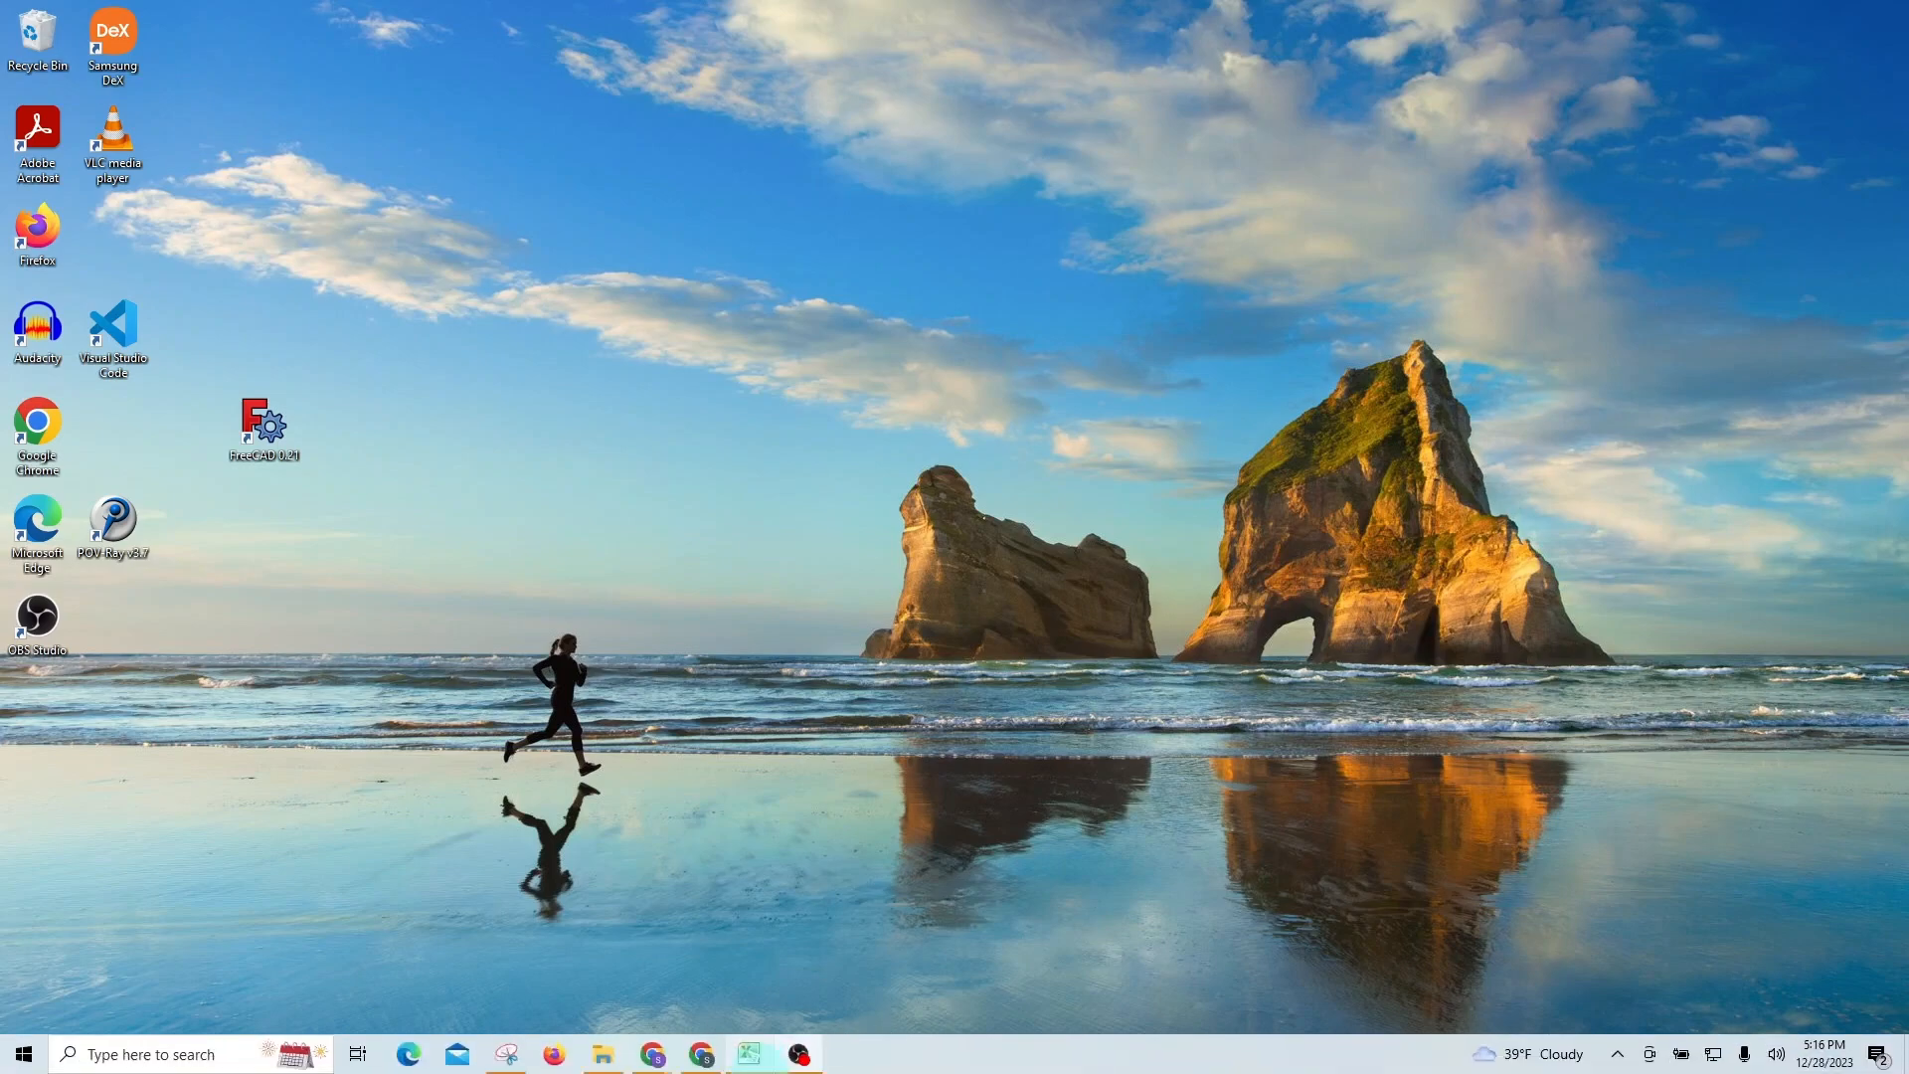
{"action": "left_click", "coordinate": [701, 1054]}
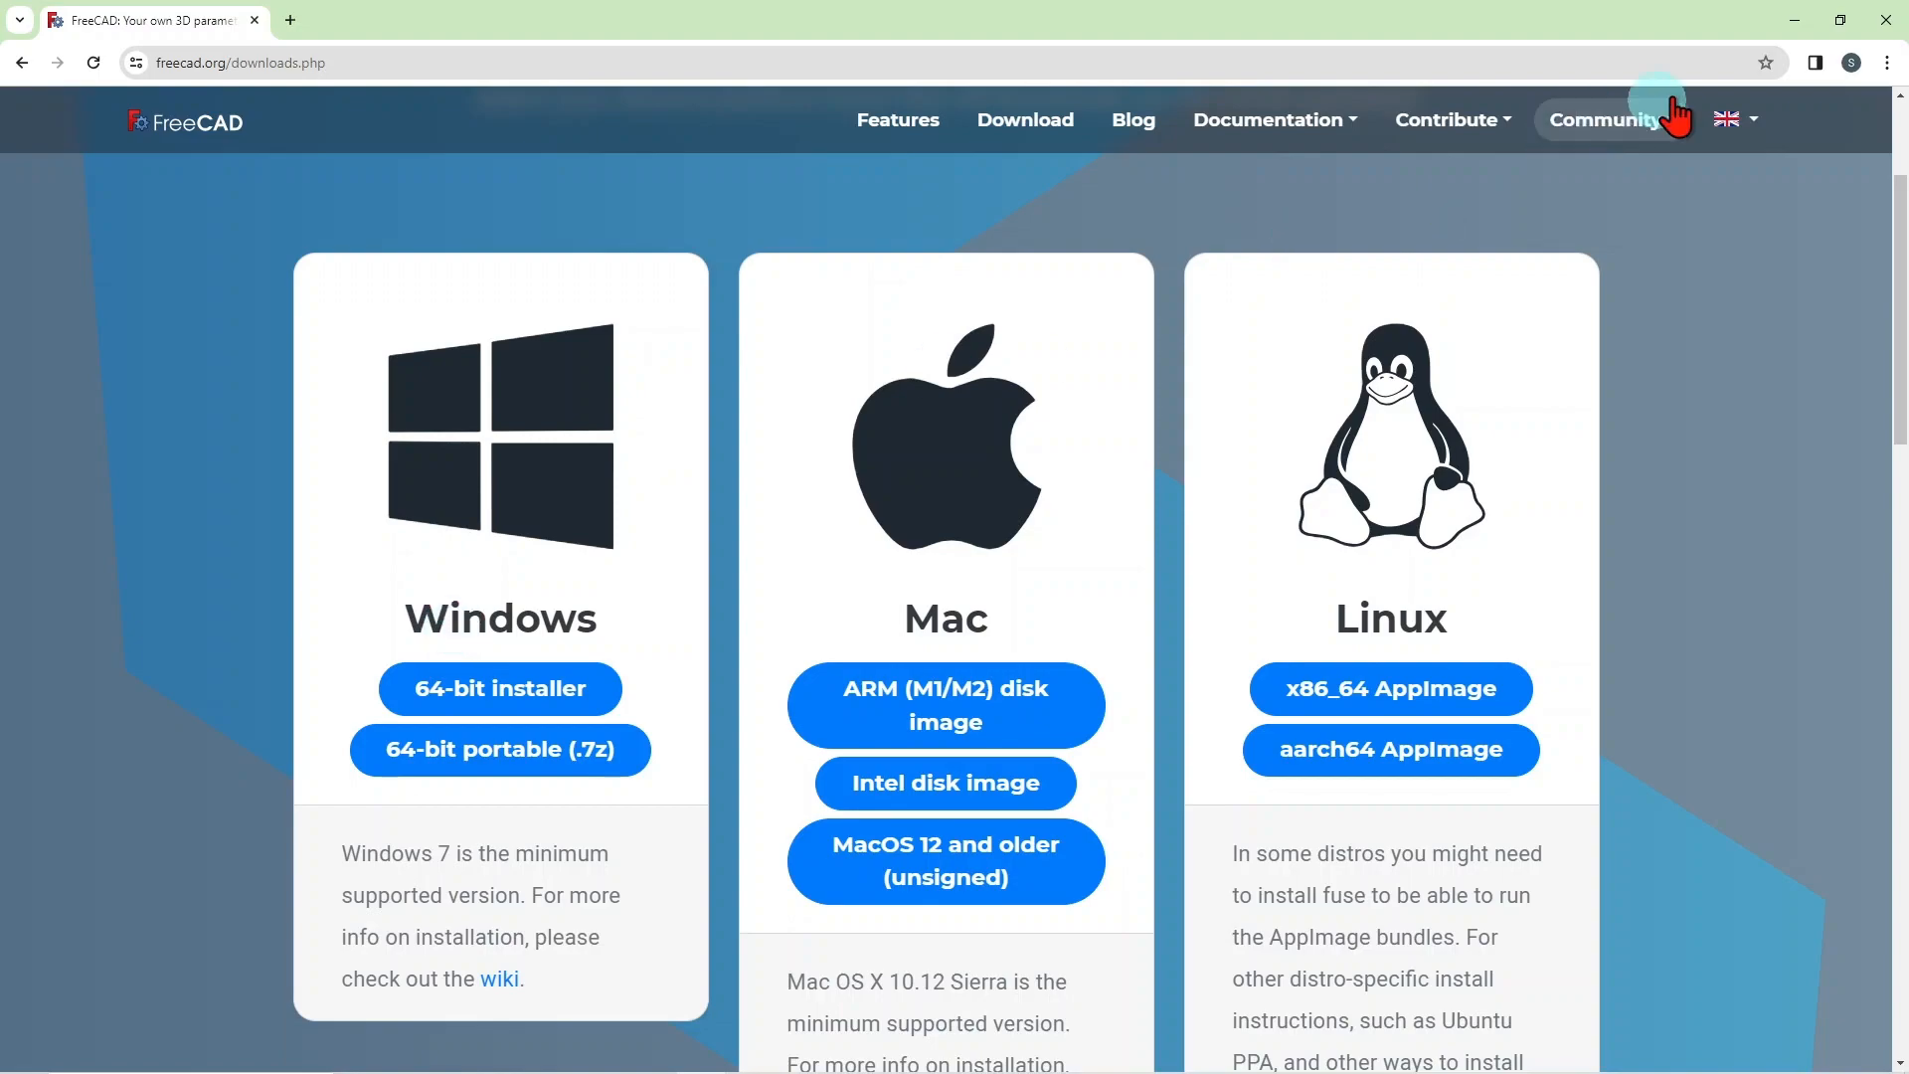
{"action": "left_click", "coordinate": [1793, 20]}
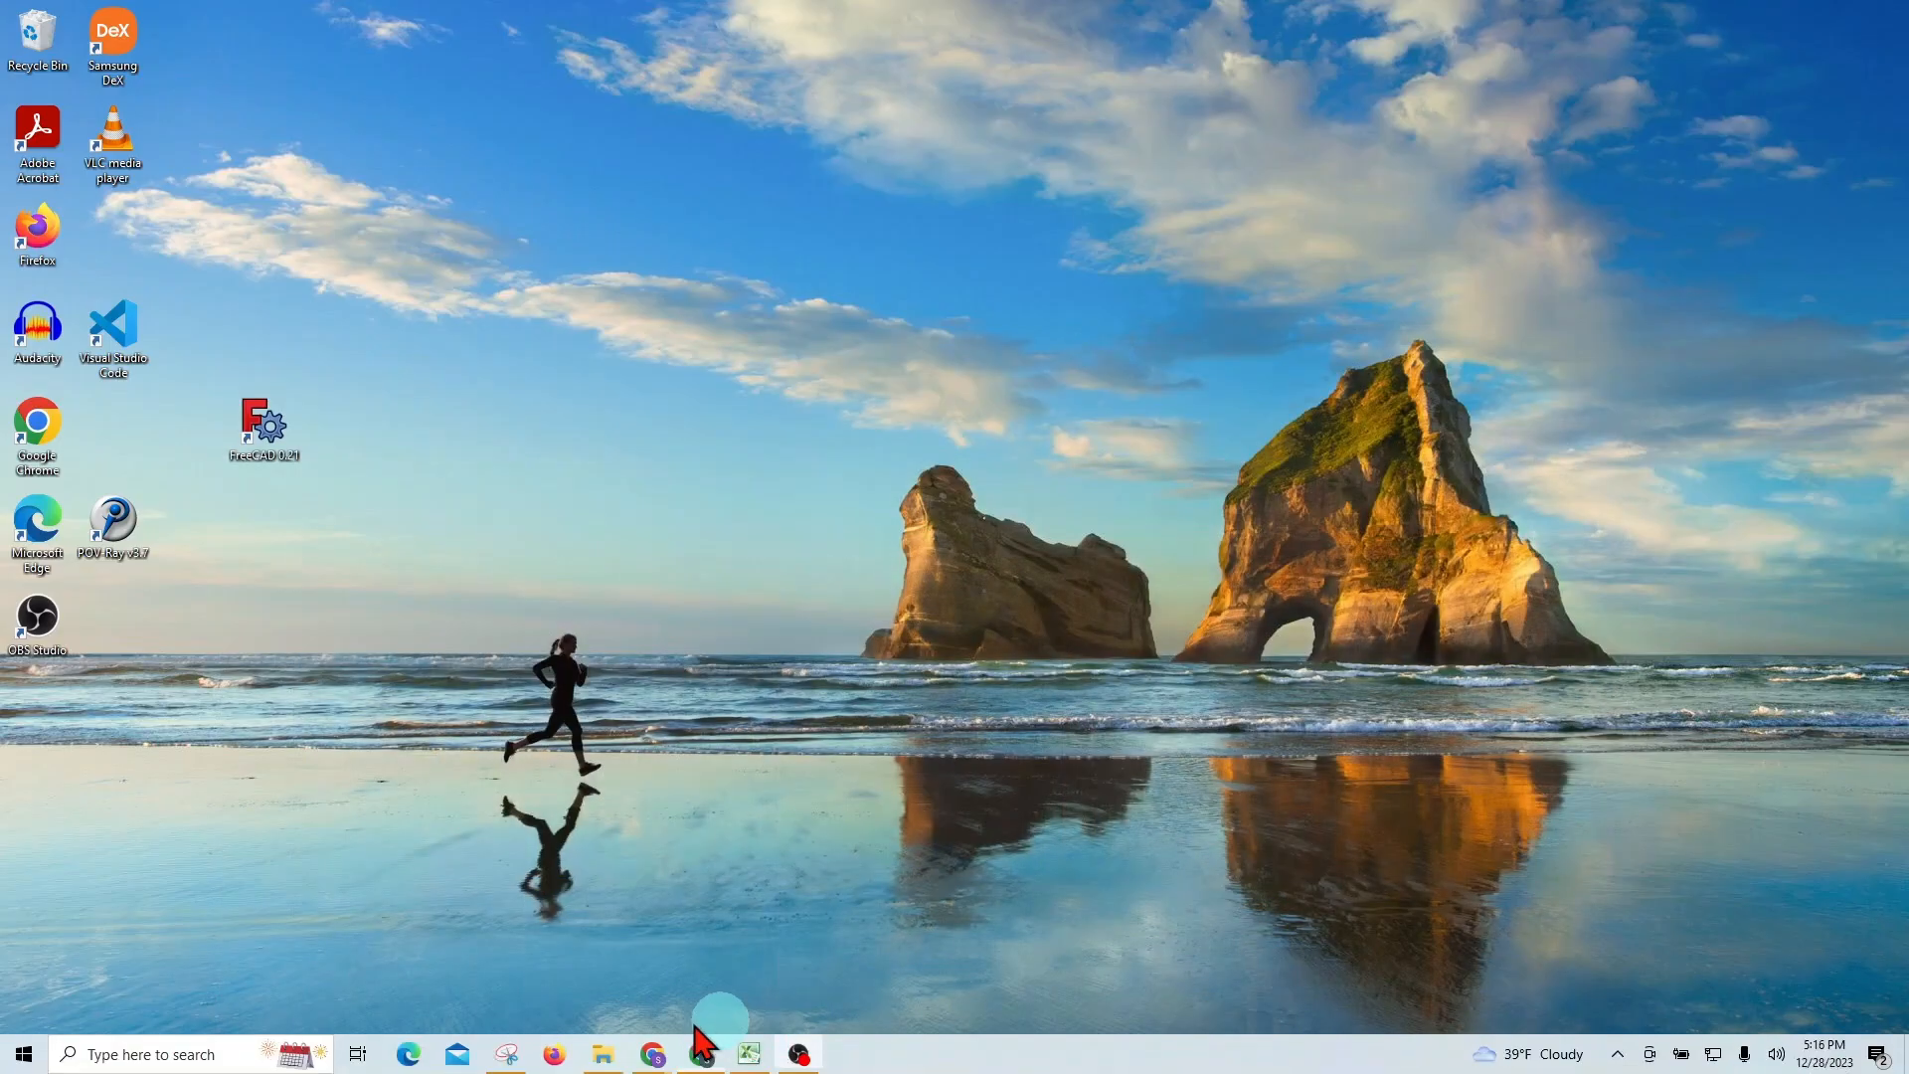
{"action": "left_click", "coordinate": [604, 1054]}
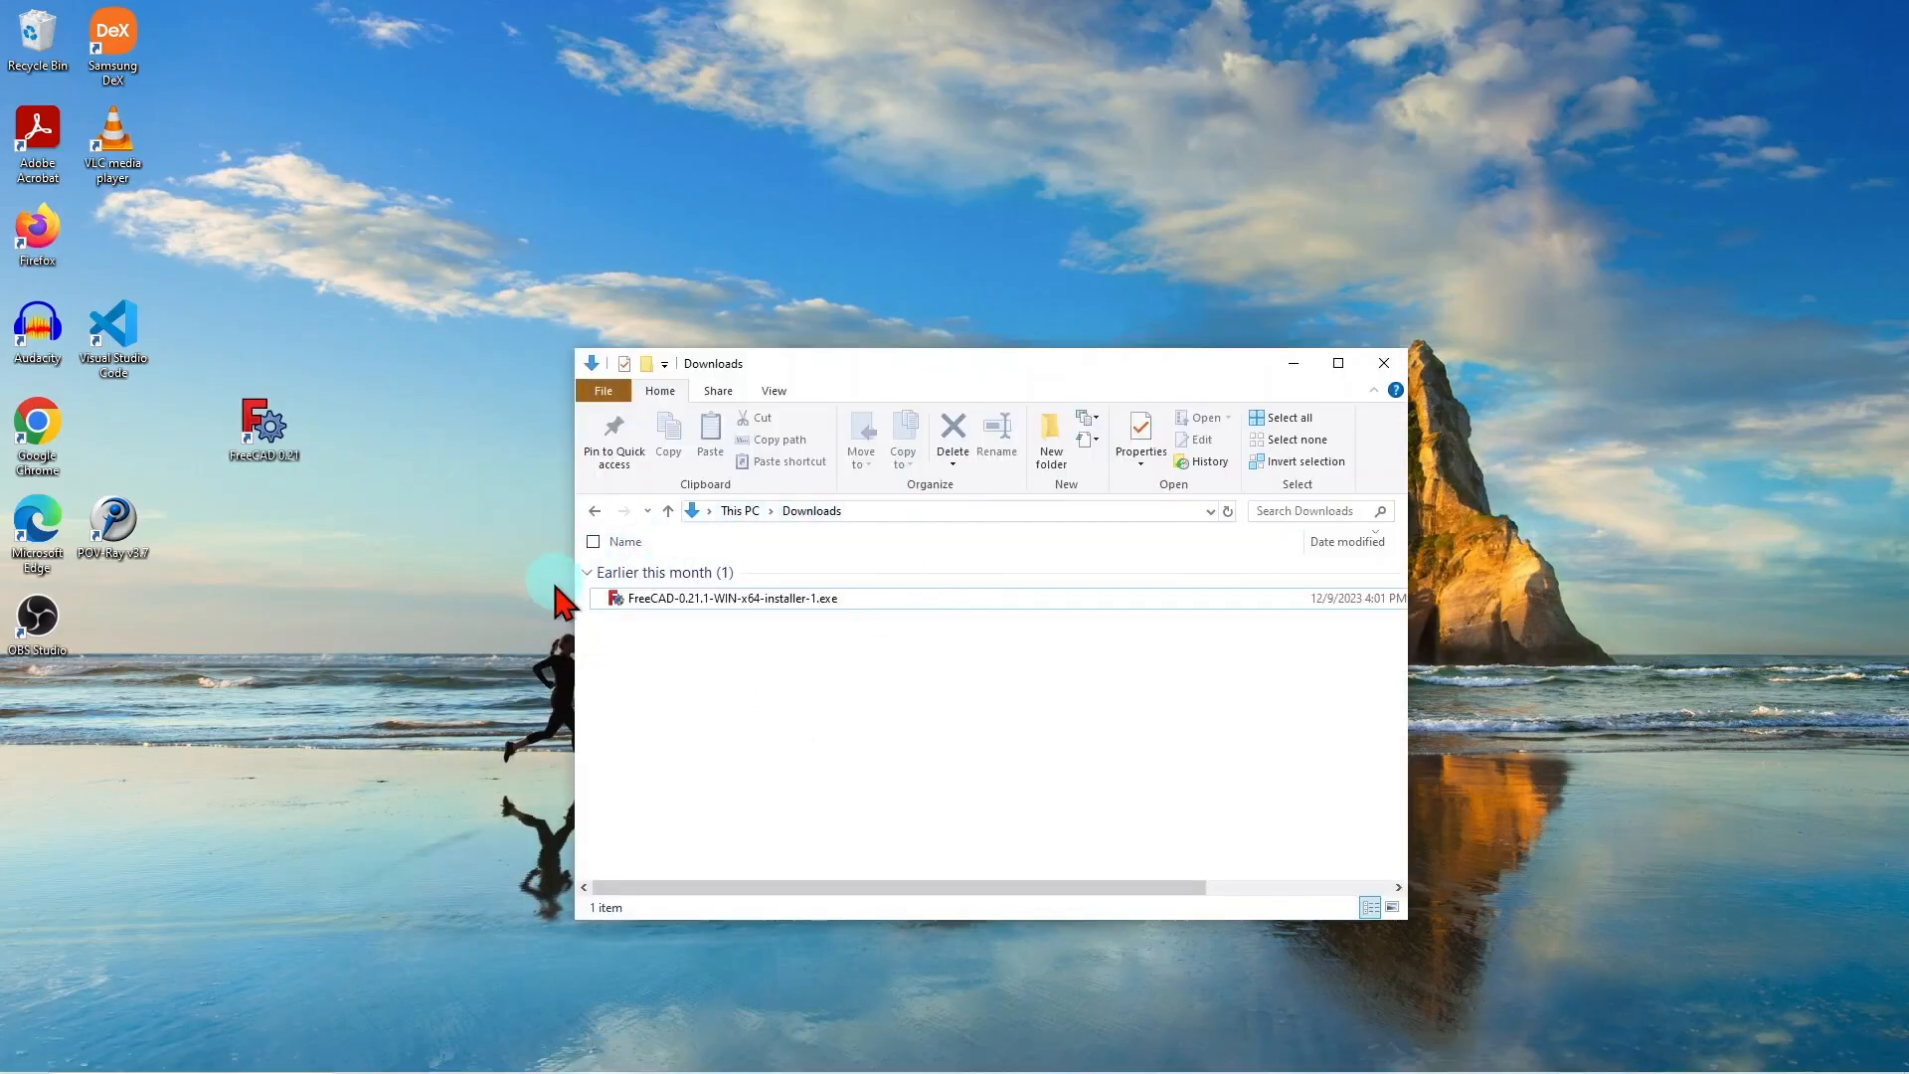
{"action": "left_click", "coordinate": [801, 603]}
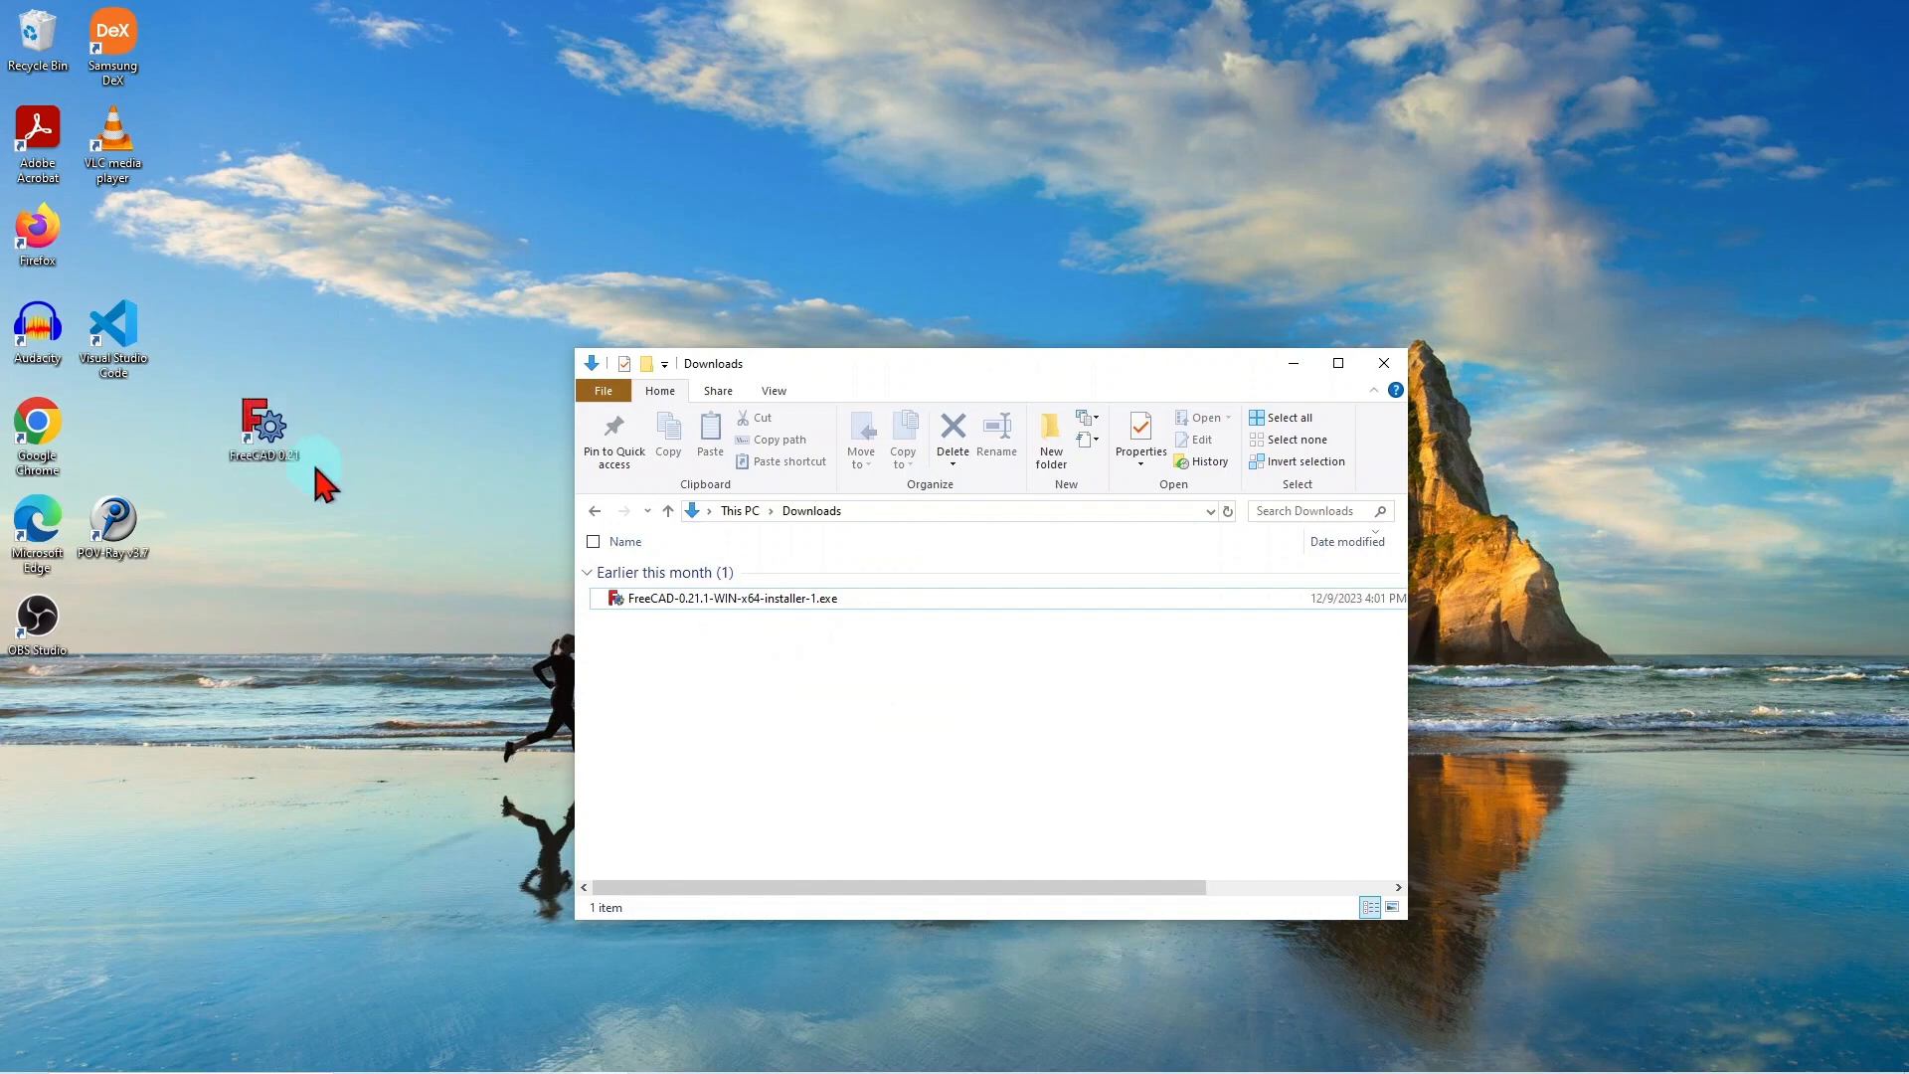
{"action": "left_click", "coordinate": [1292, 362]}
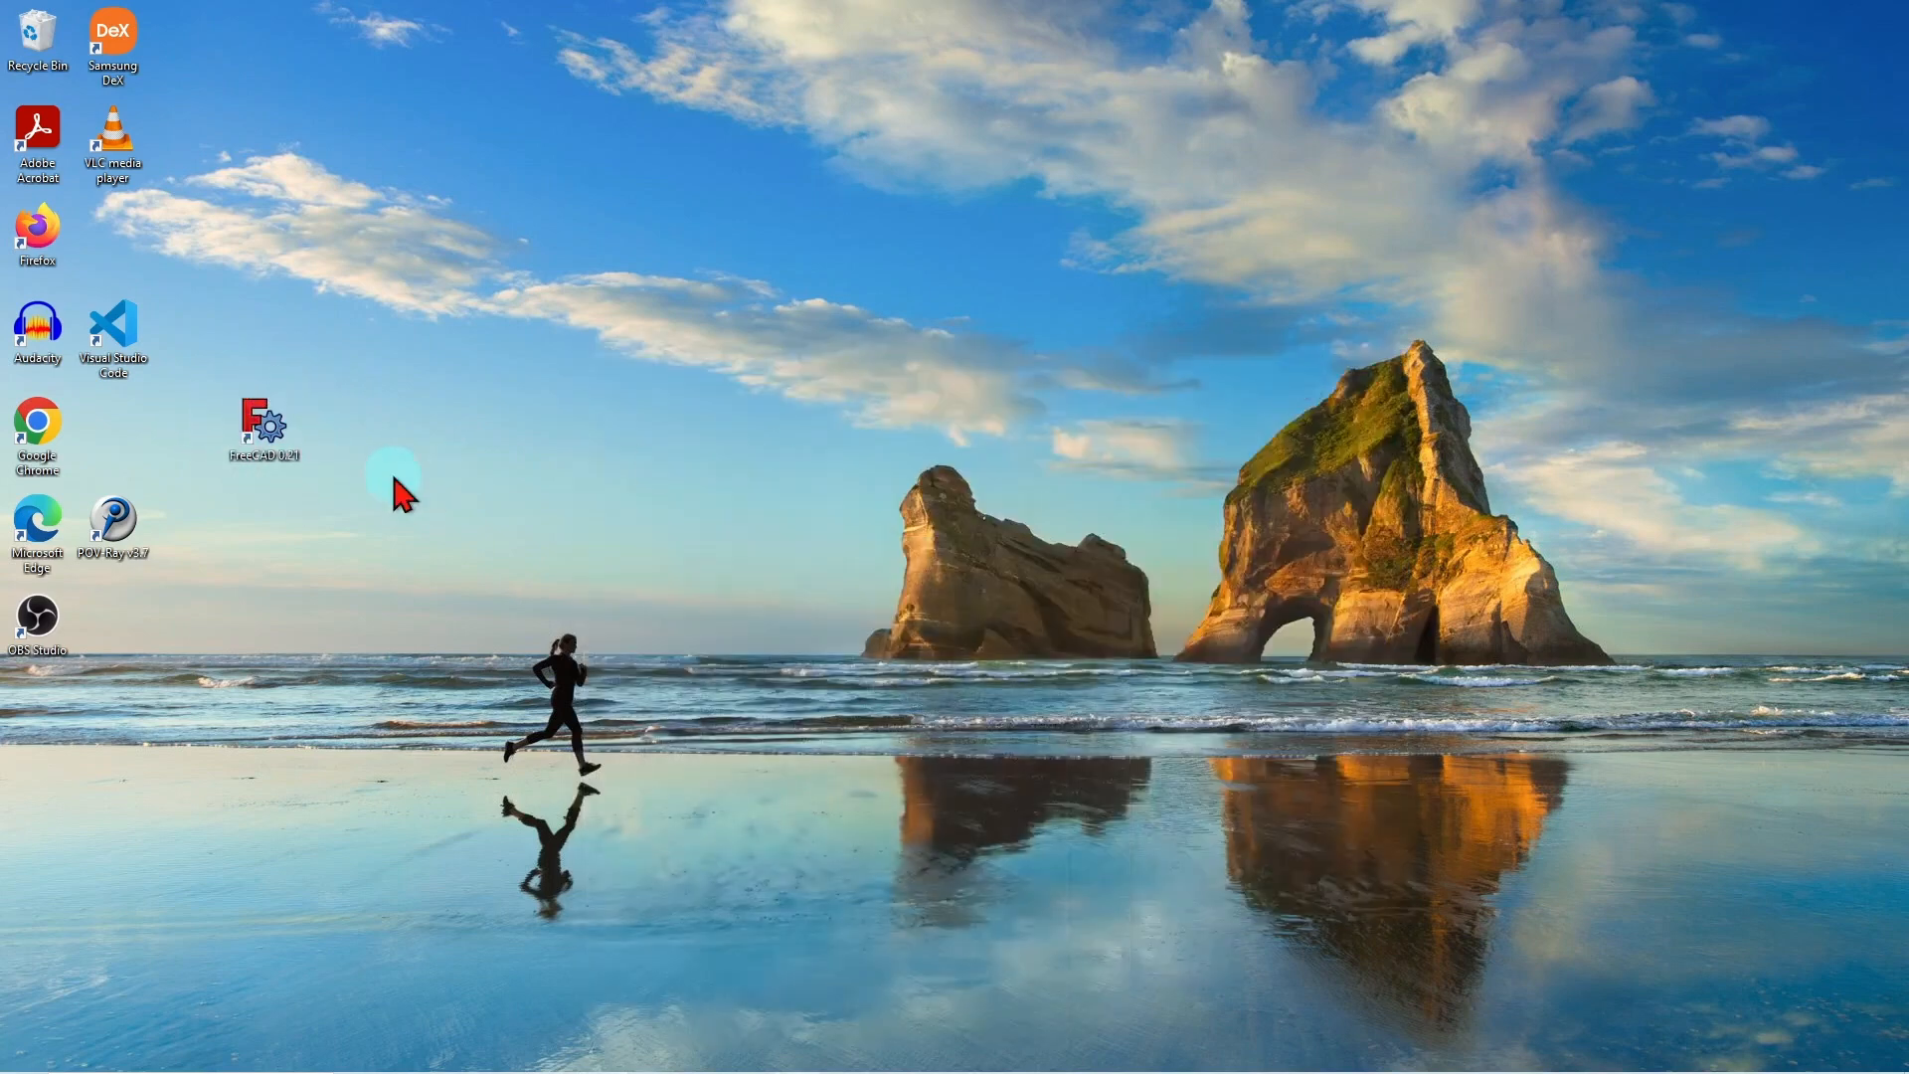
Launch FreeCAD 0.21 and create a new empty document
{"action": "double_click", "coordinate": [268, 429]}
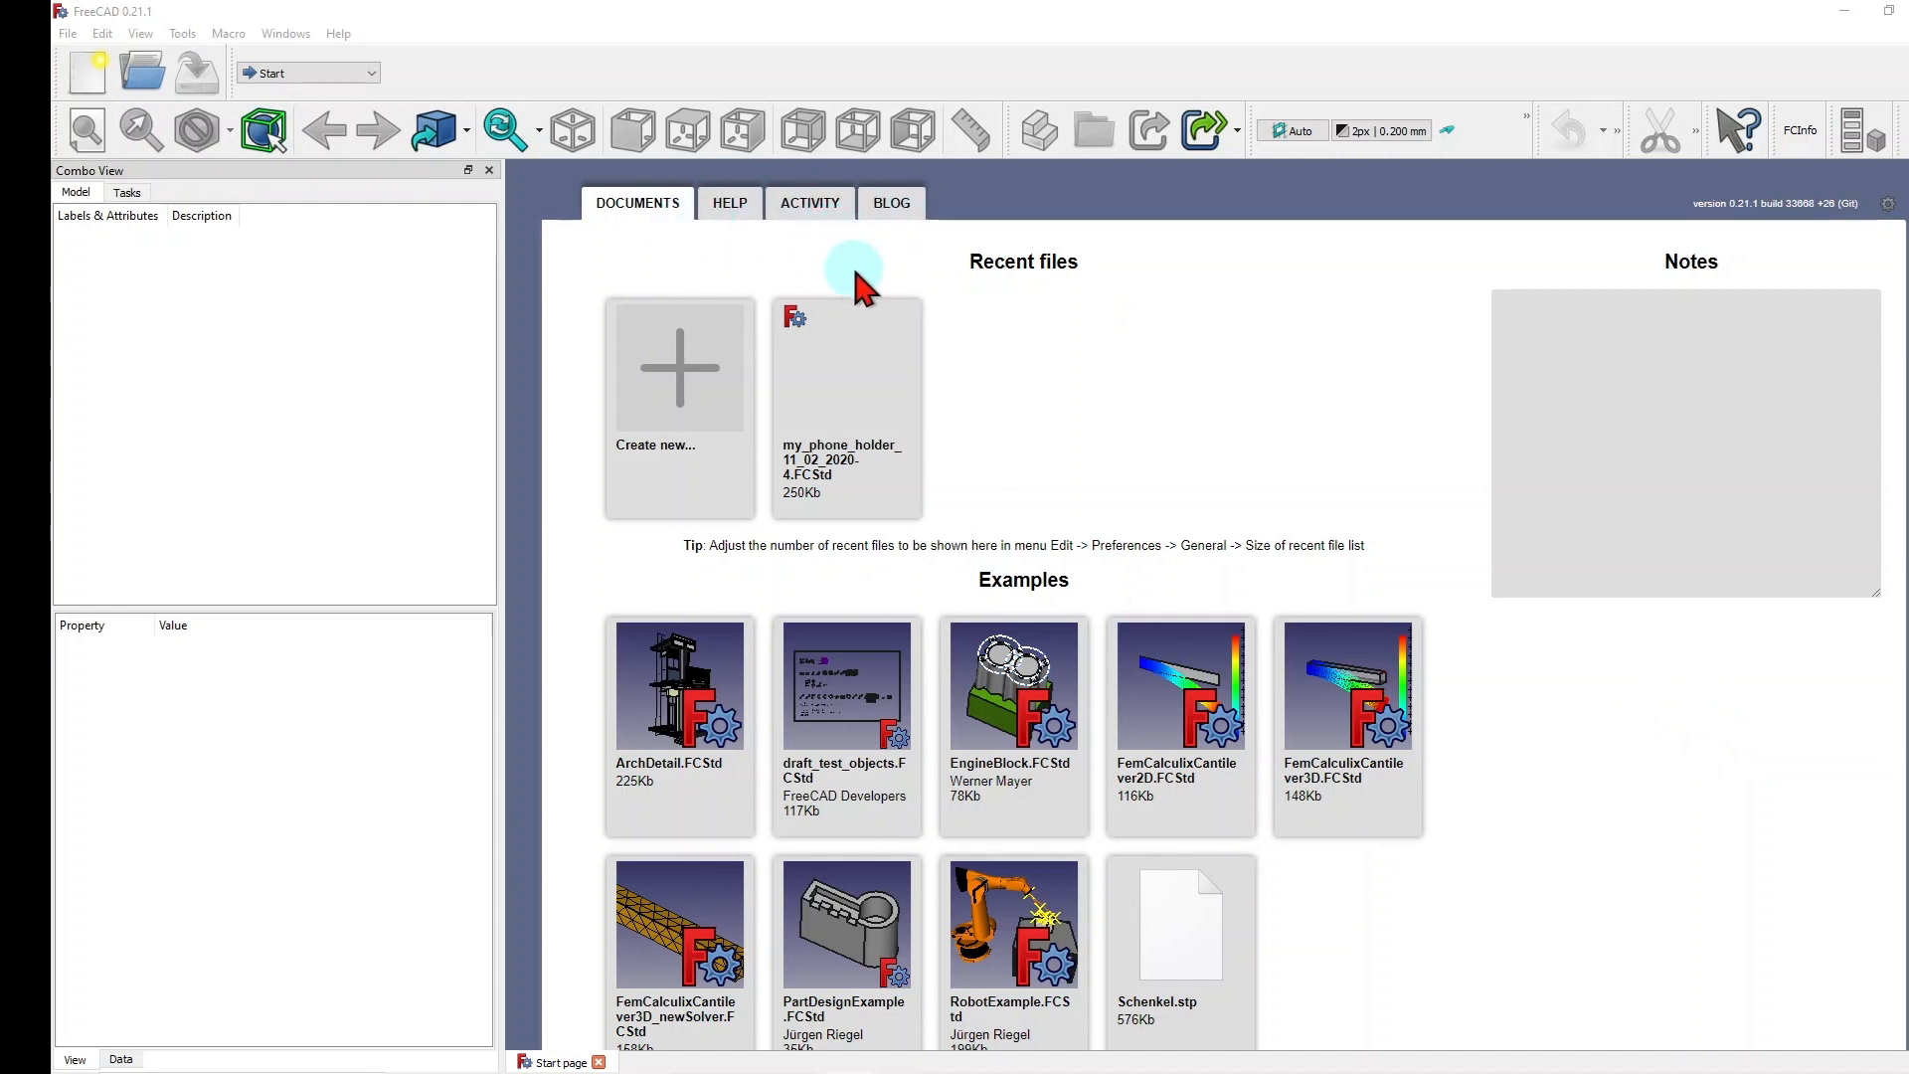
{"action": "left_click", "coordinate": [88, 73]}
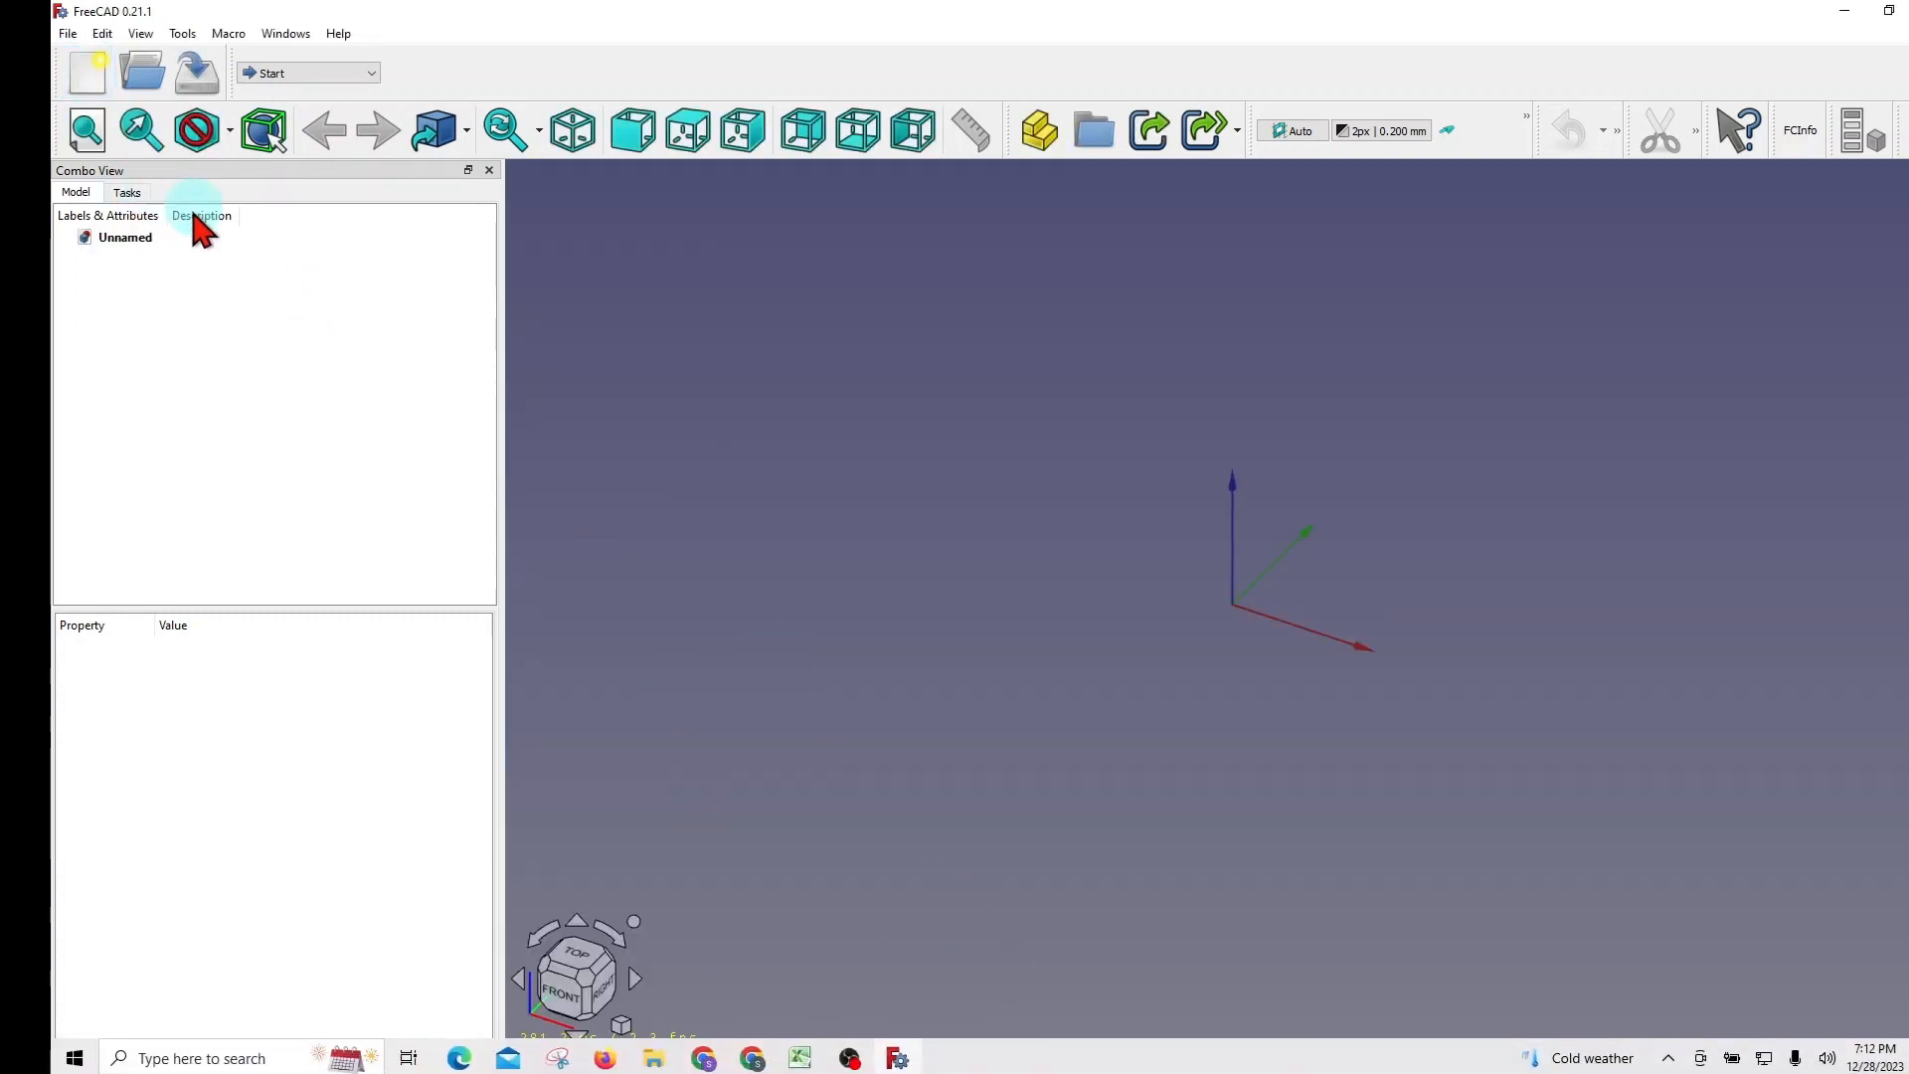
Change the new document's label to "first model"
{"action": "left_click", "coordinate": [129, 242]}
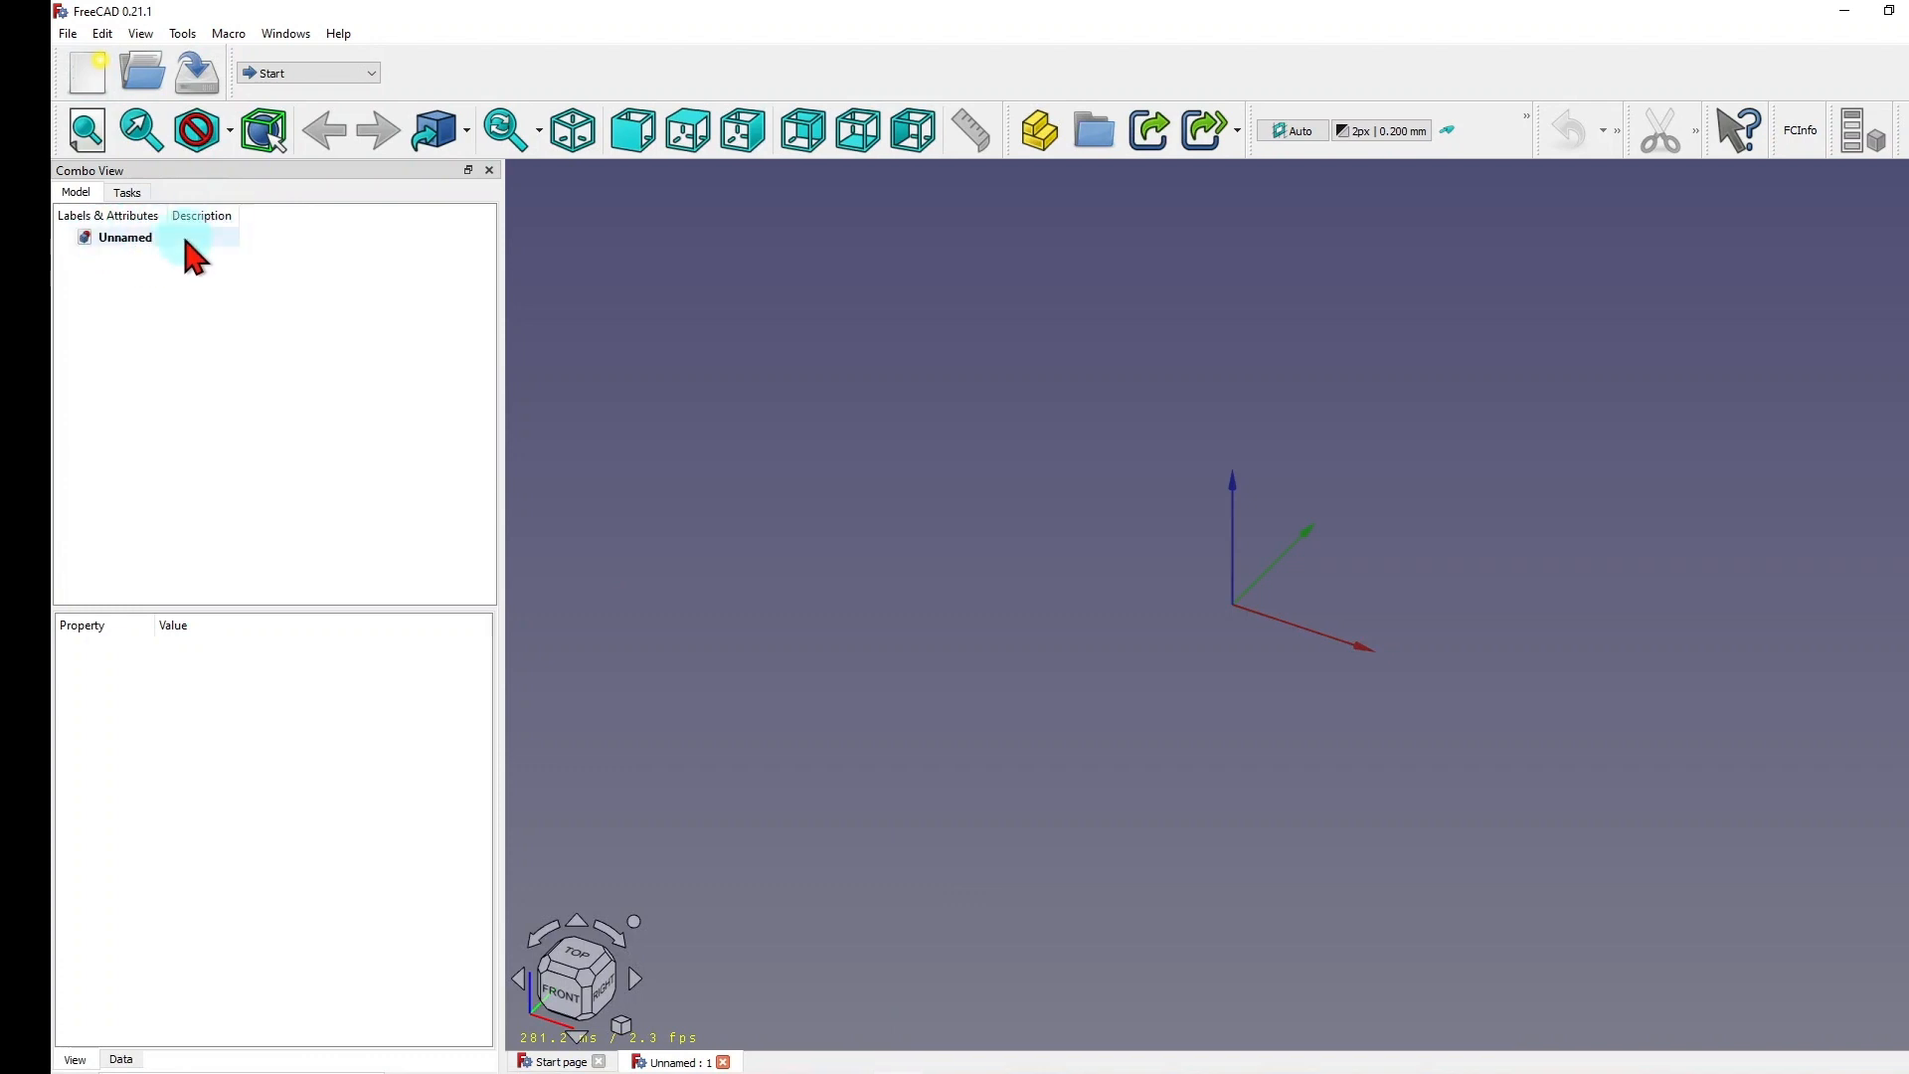
{"action": "left_click", "coordinate": [133, 245]}
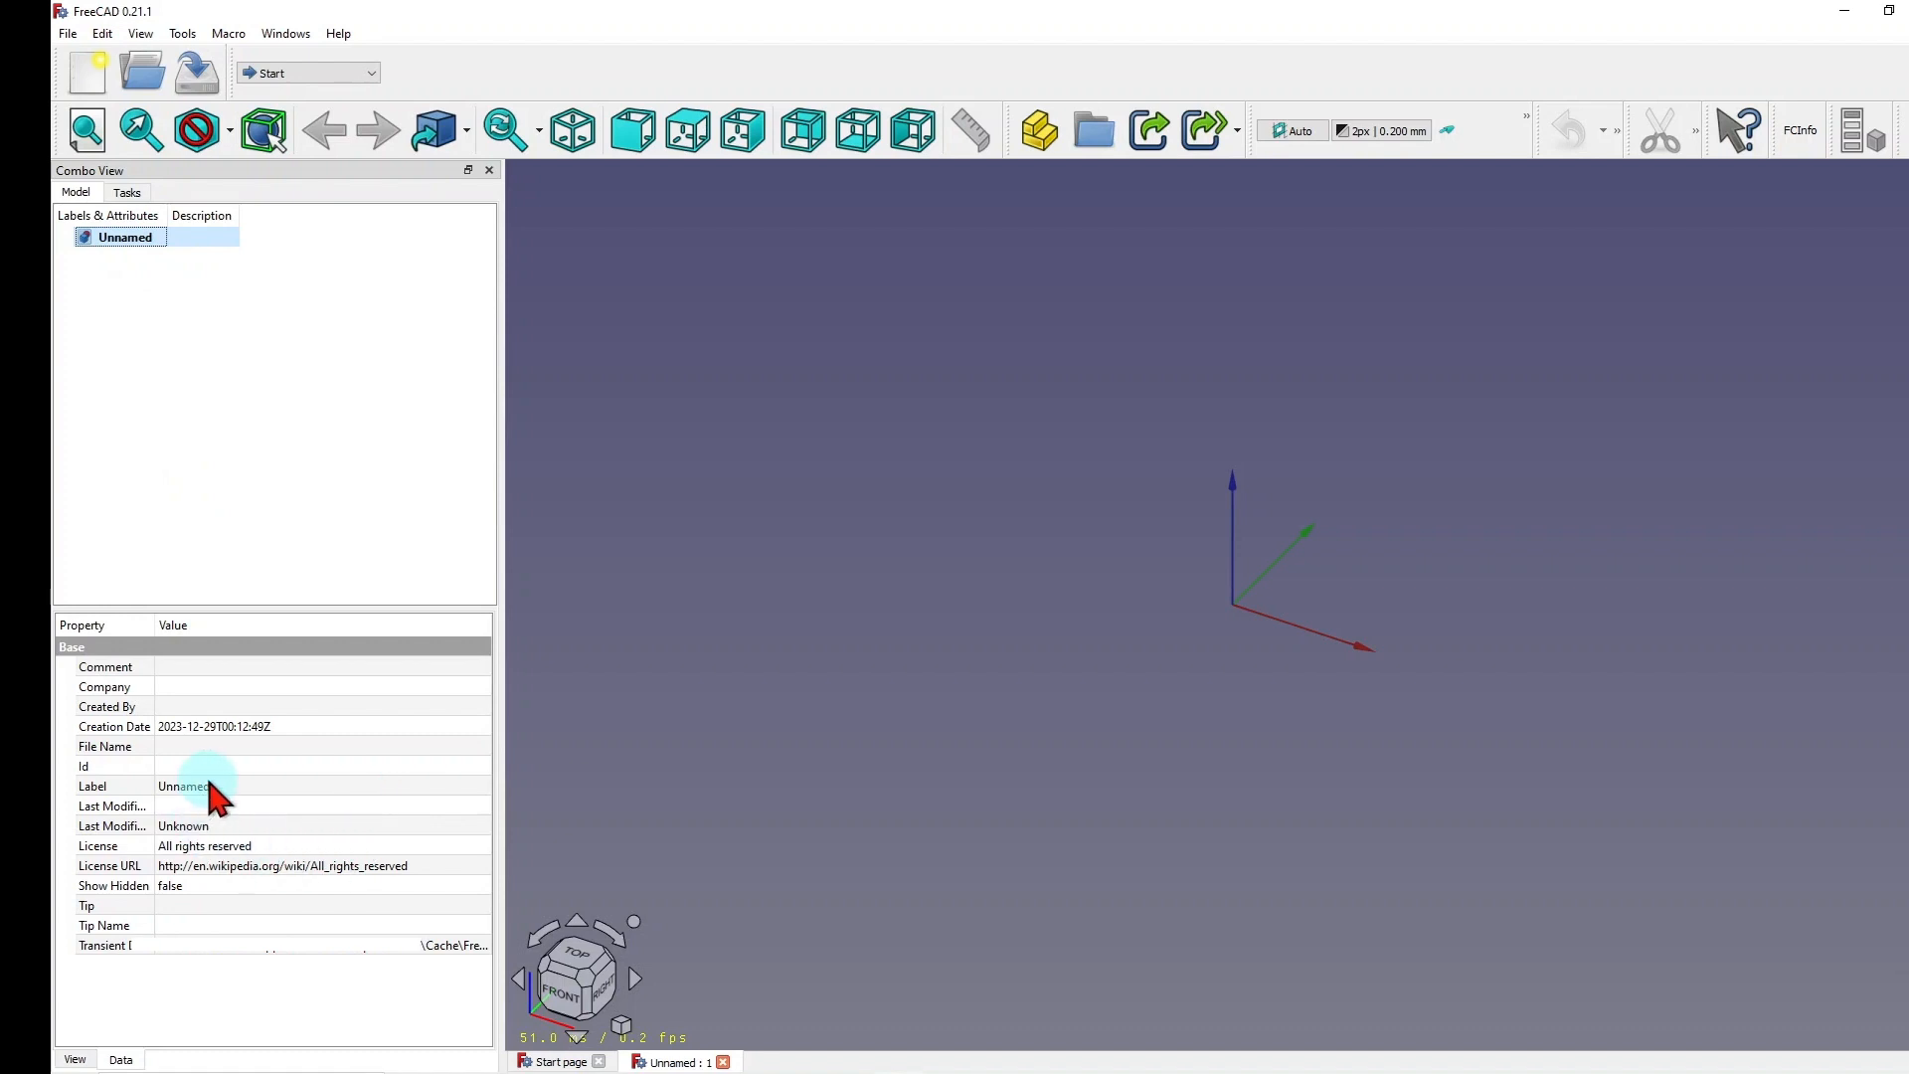
{"action": "left_click", "coordinate": [209, 786]}
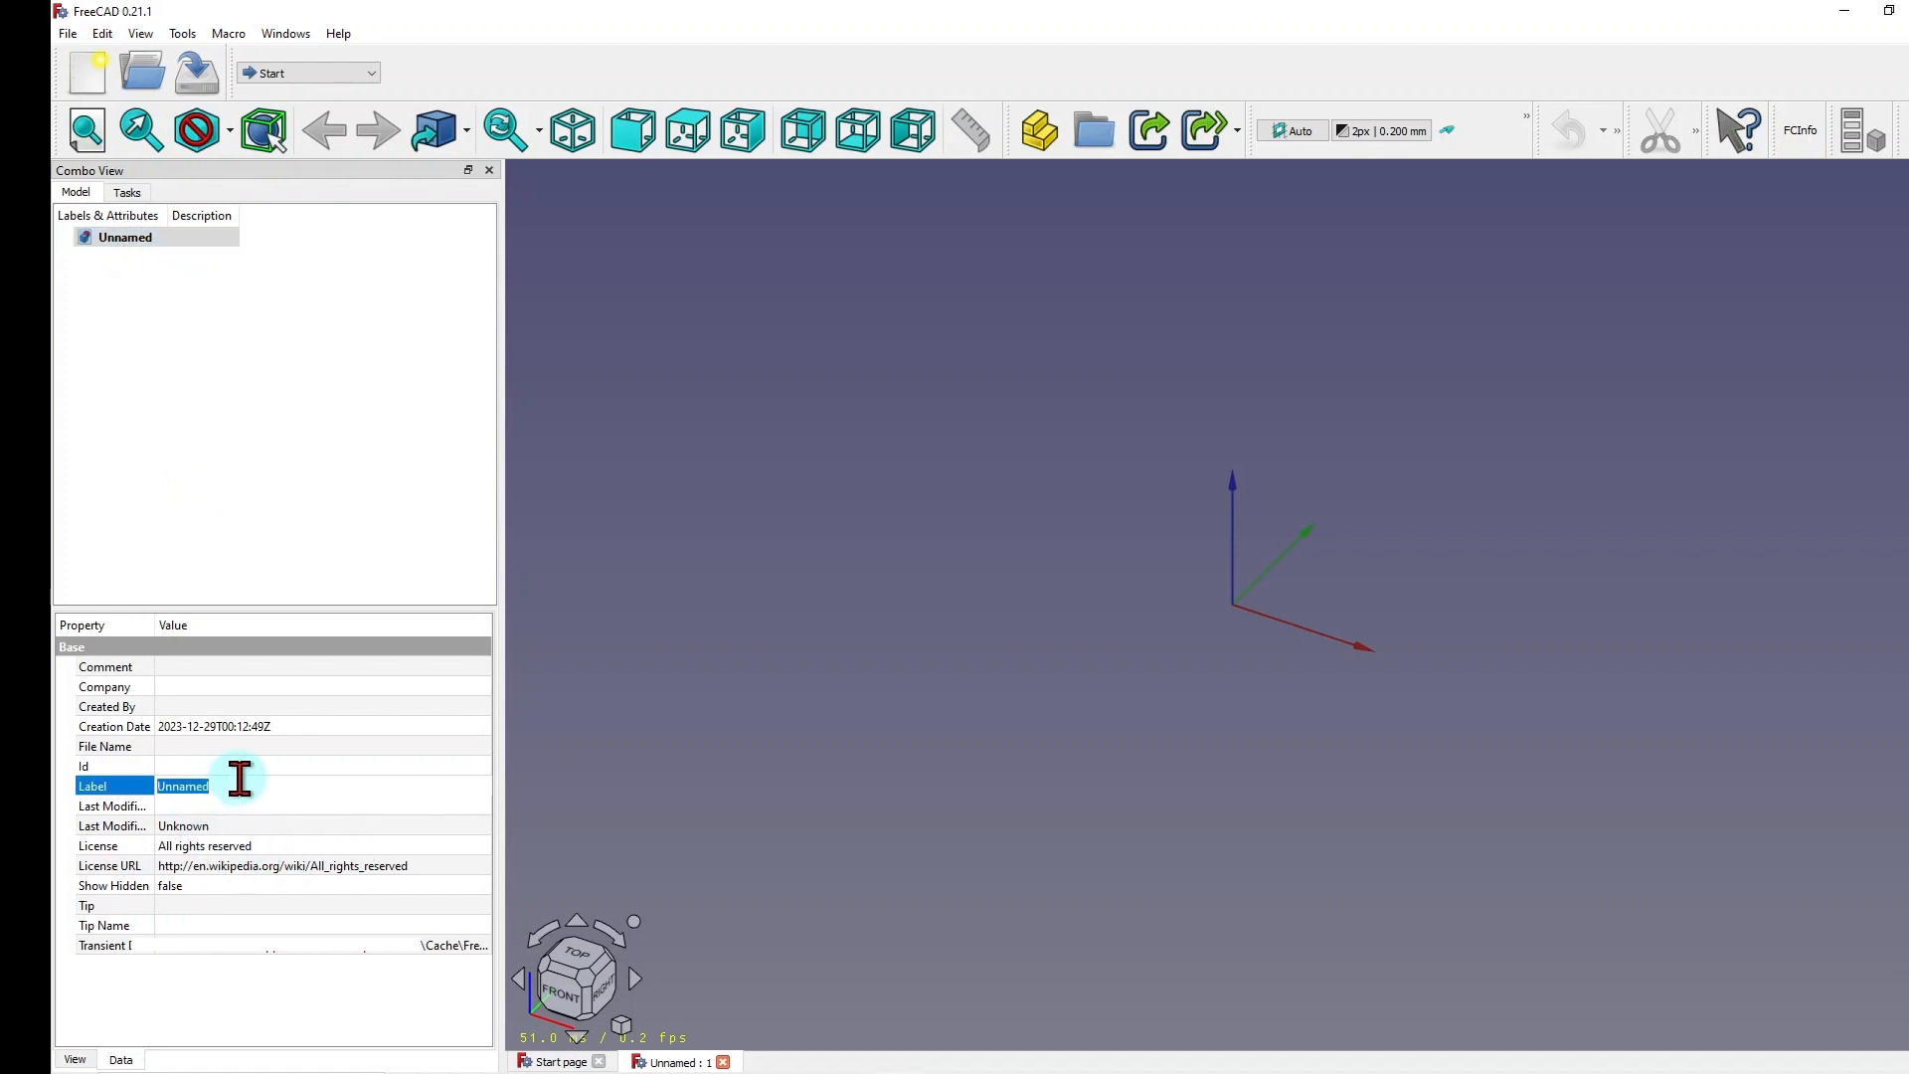
{"action": "key", "text": "End"}
{"action": "key", "text": "BackSpace"}
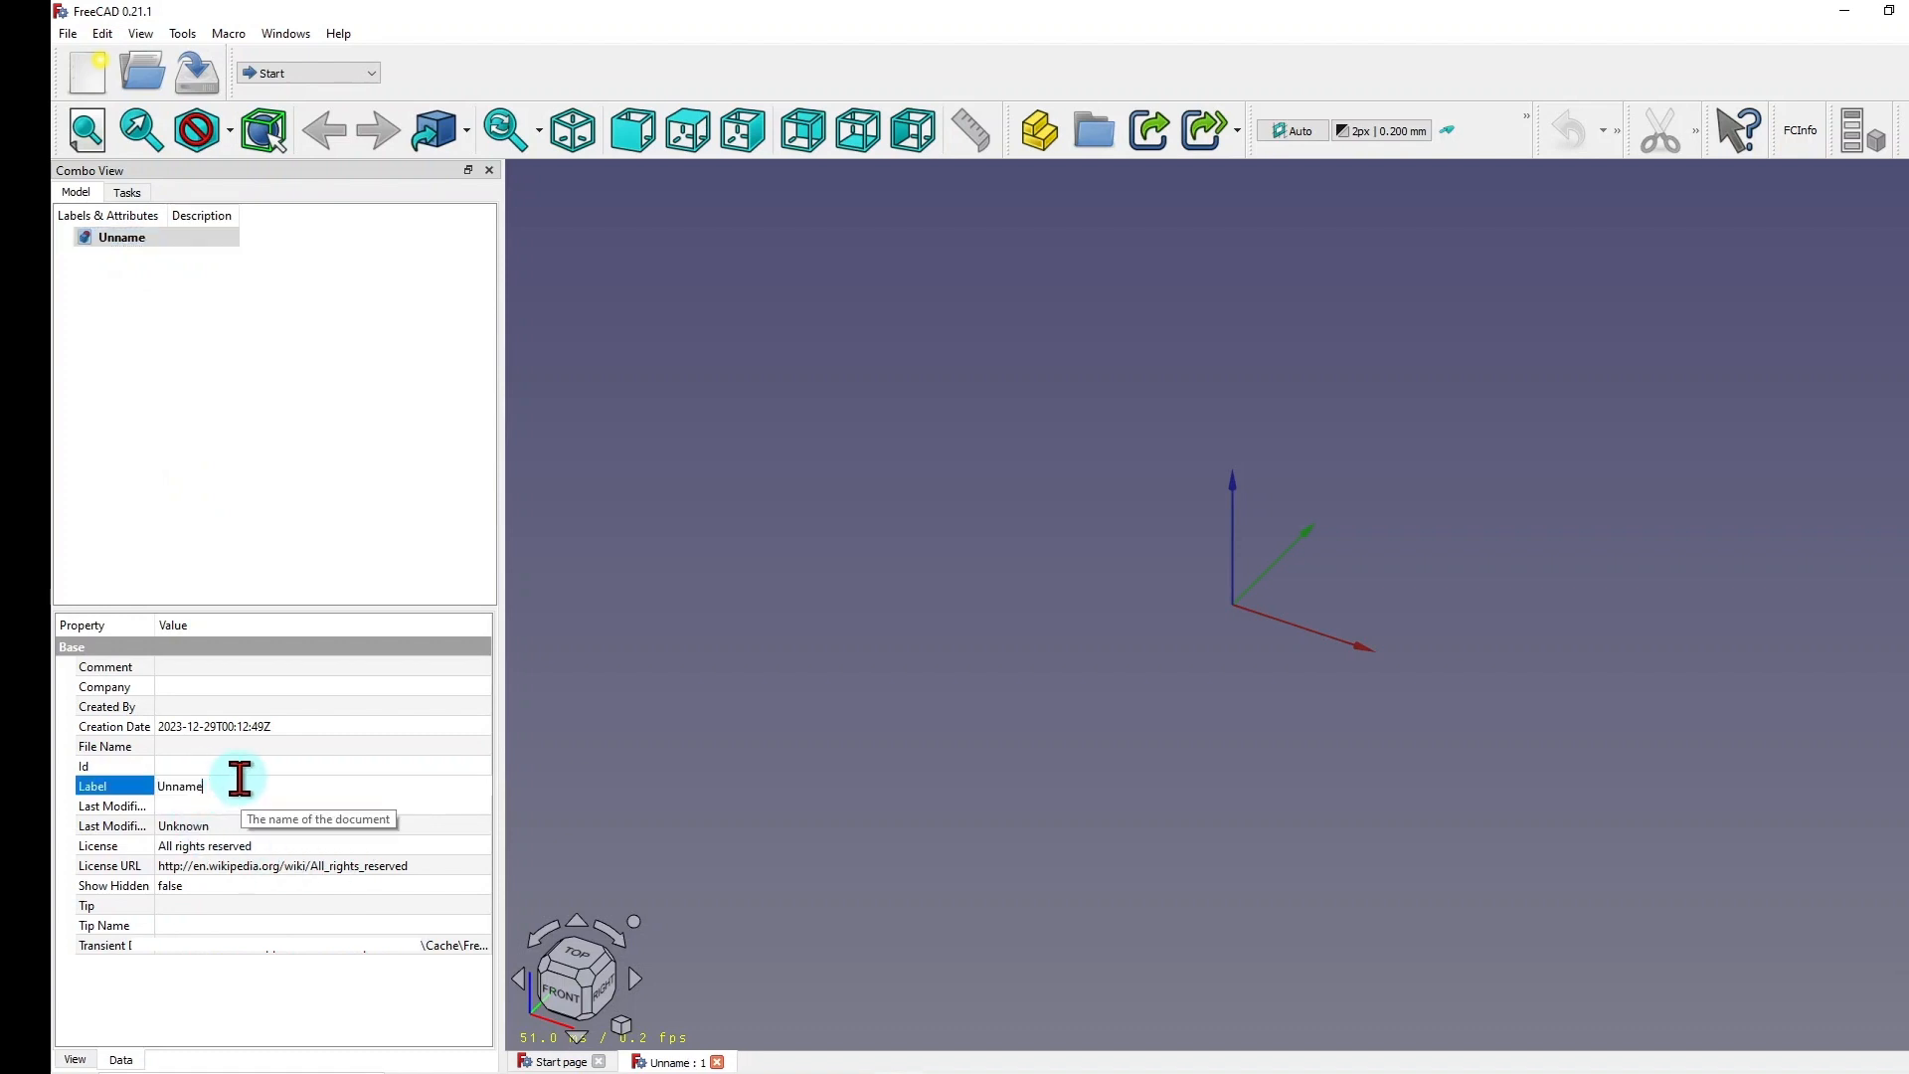
{"action": "key", "text": "BackSpace"}
{"action": "key", "text": "BackSpace"}
{"action": "key", "text": "BackSpace"}
{"action": "key", "text": "BackSpace"}
{"action": "key", "text": "BackSpace"}
{"action": "key", "text": "BackSpace"}
{"action": "type", "text": "first model"}
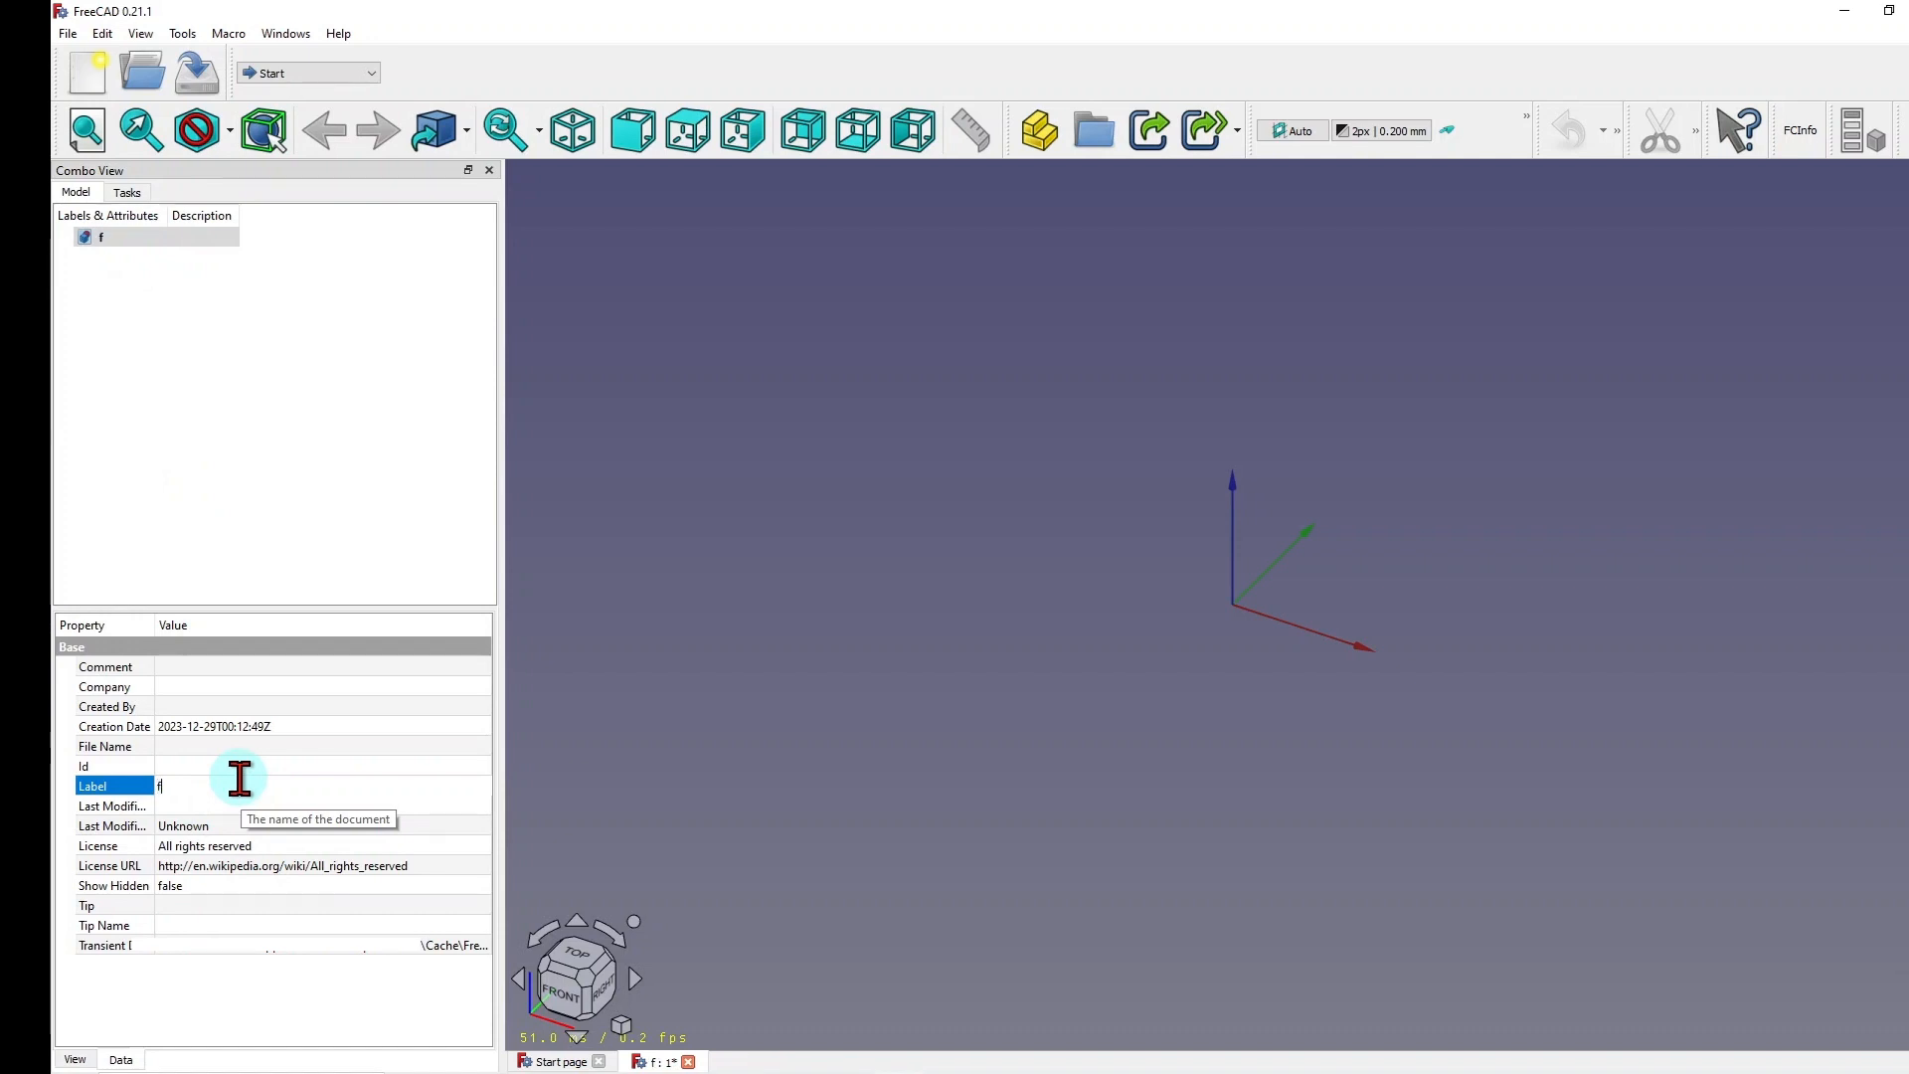
{"action": "key", "text": "Return"}
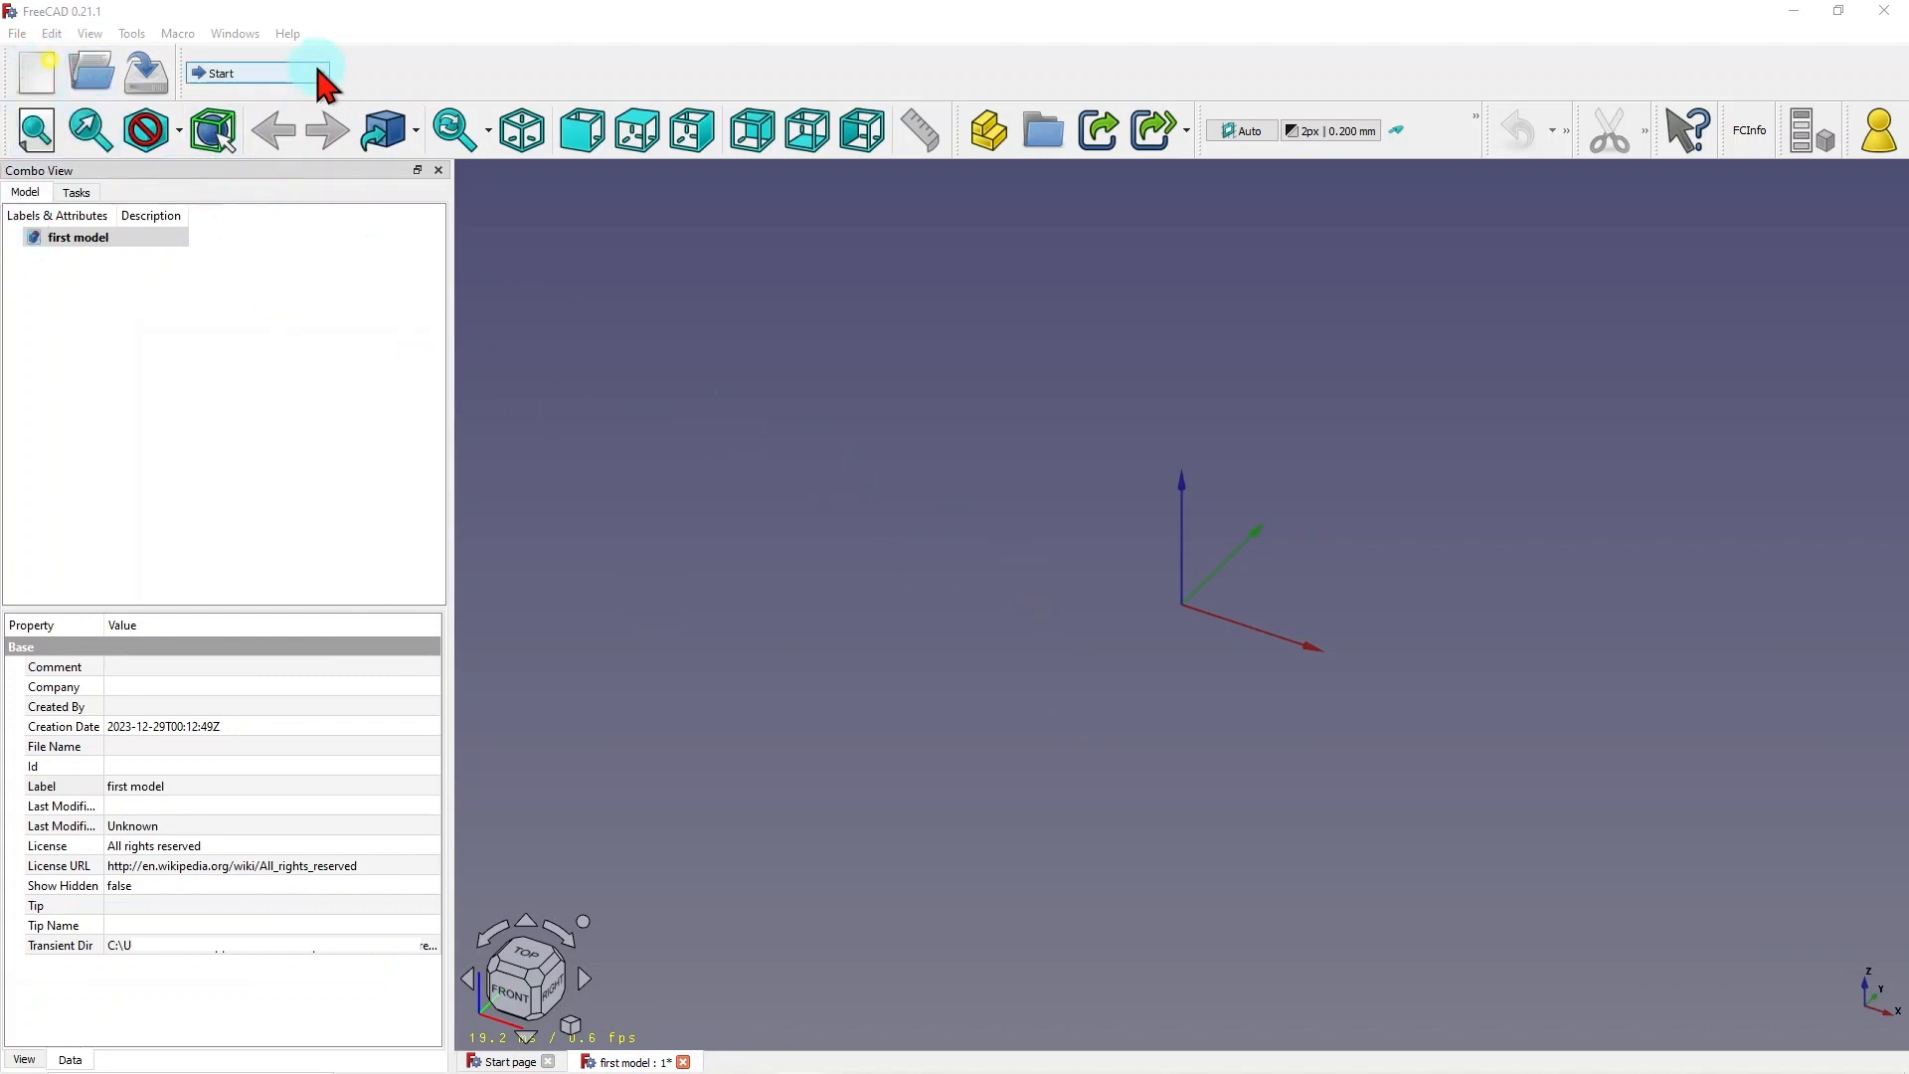
Review the available unit systems in the general preferences, leaving without applying any change
{"action": "left_click", "coordinate": [51, 36]}
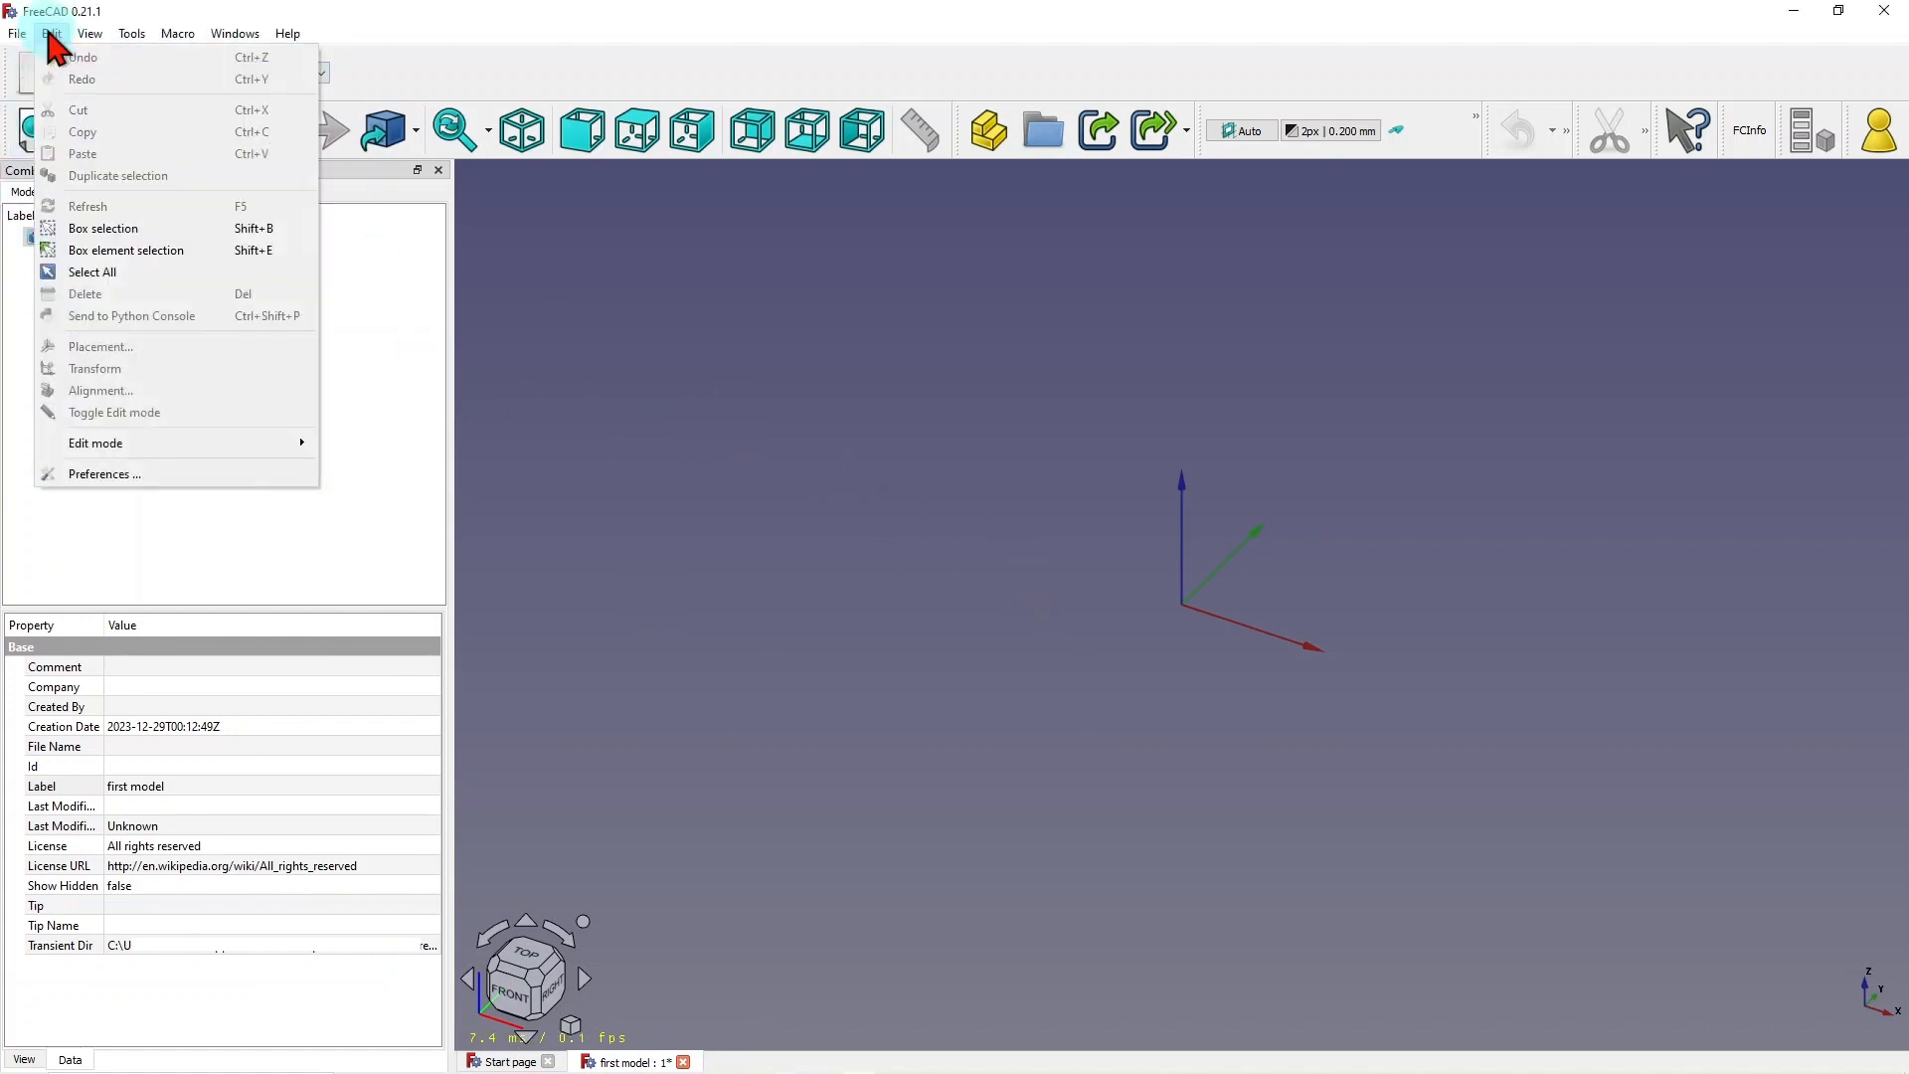
{"action": "left_click", "coordinate": [161, 474]}
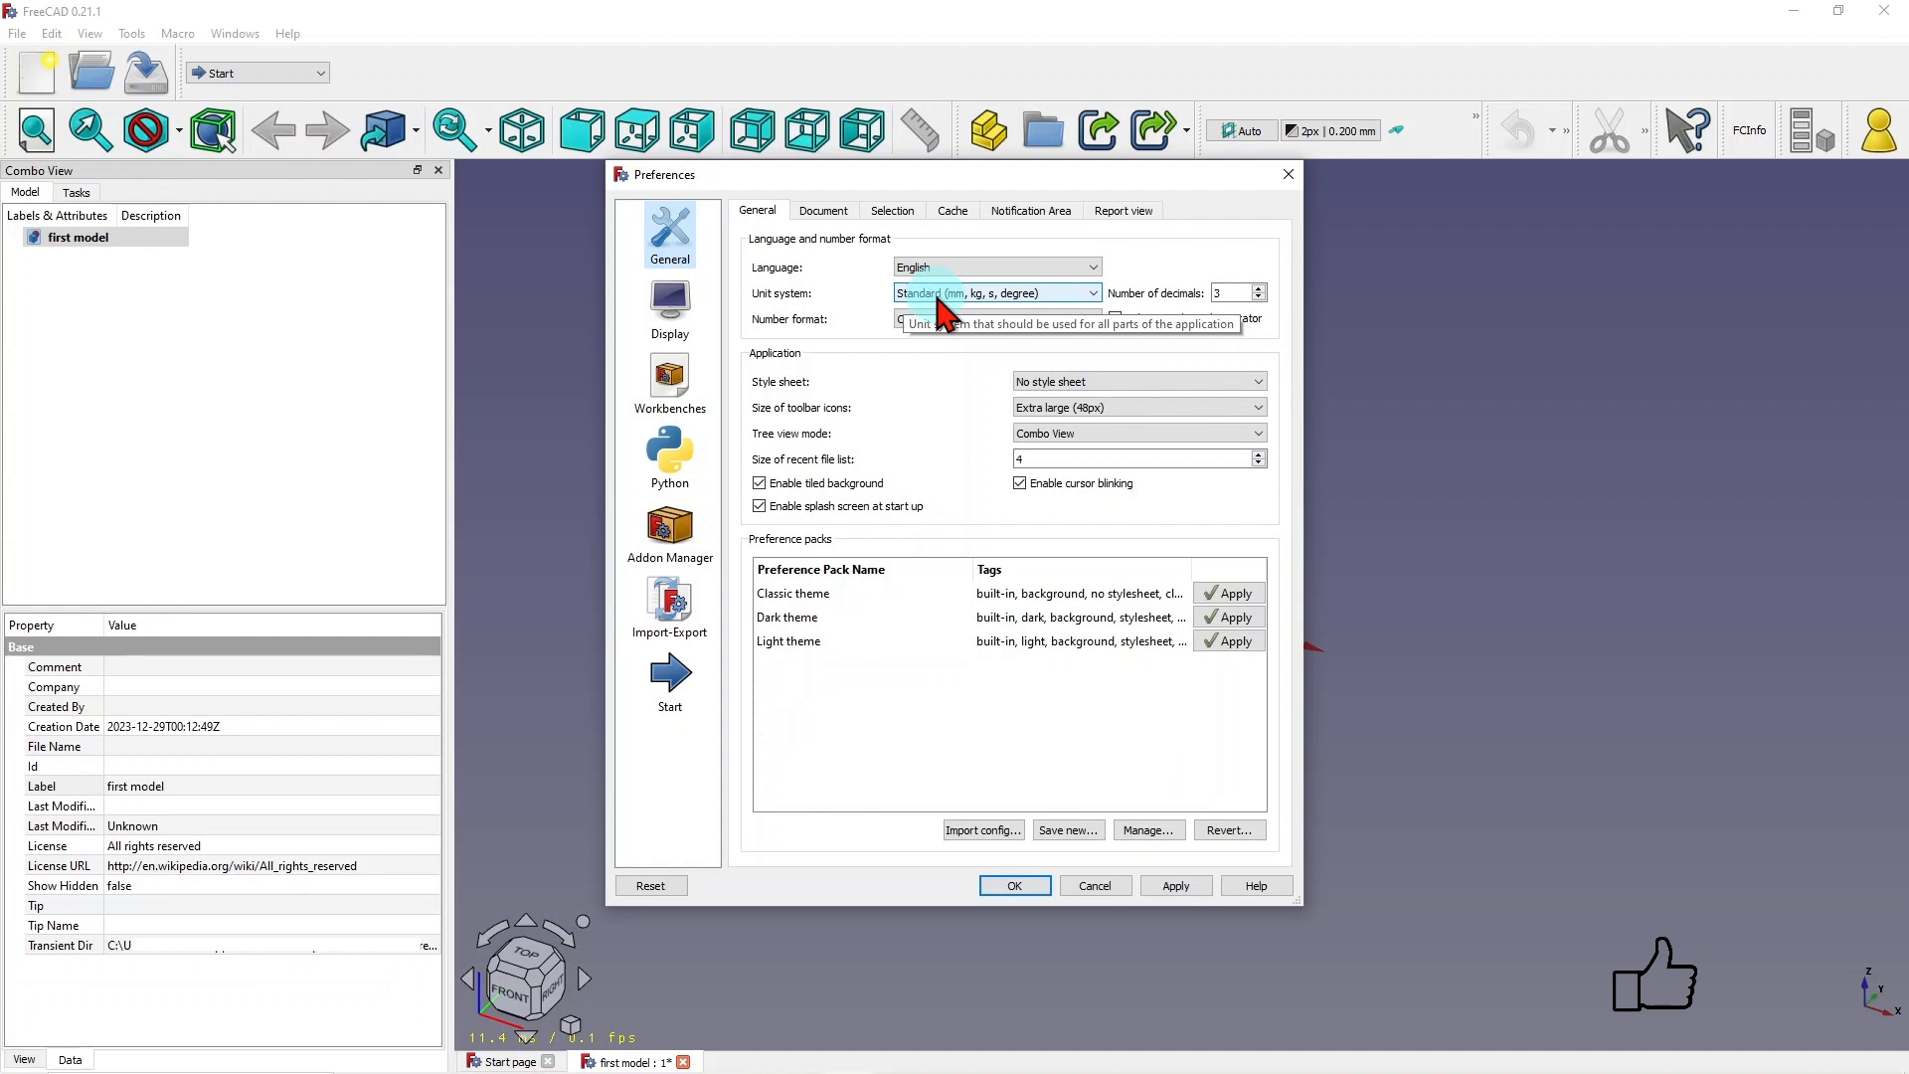
{"action": "left_click", "coordinate": [1093, 294]}
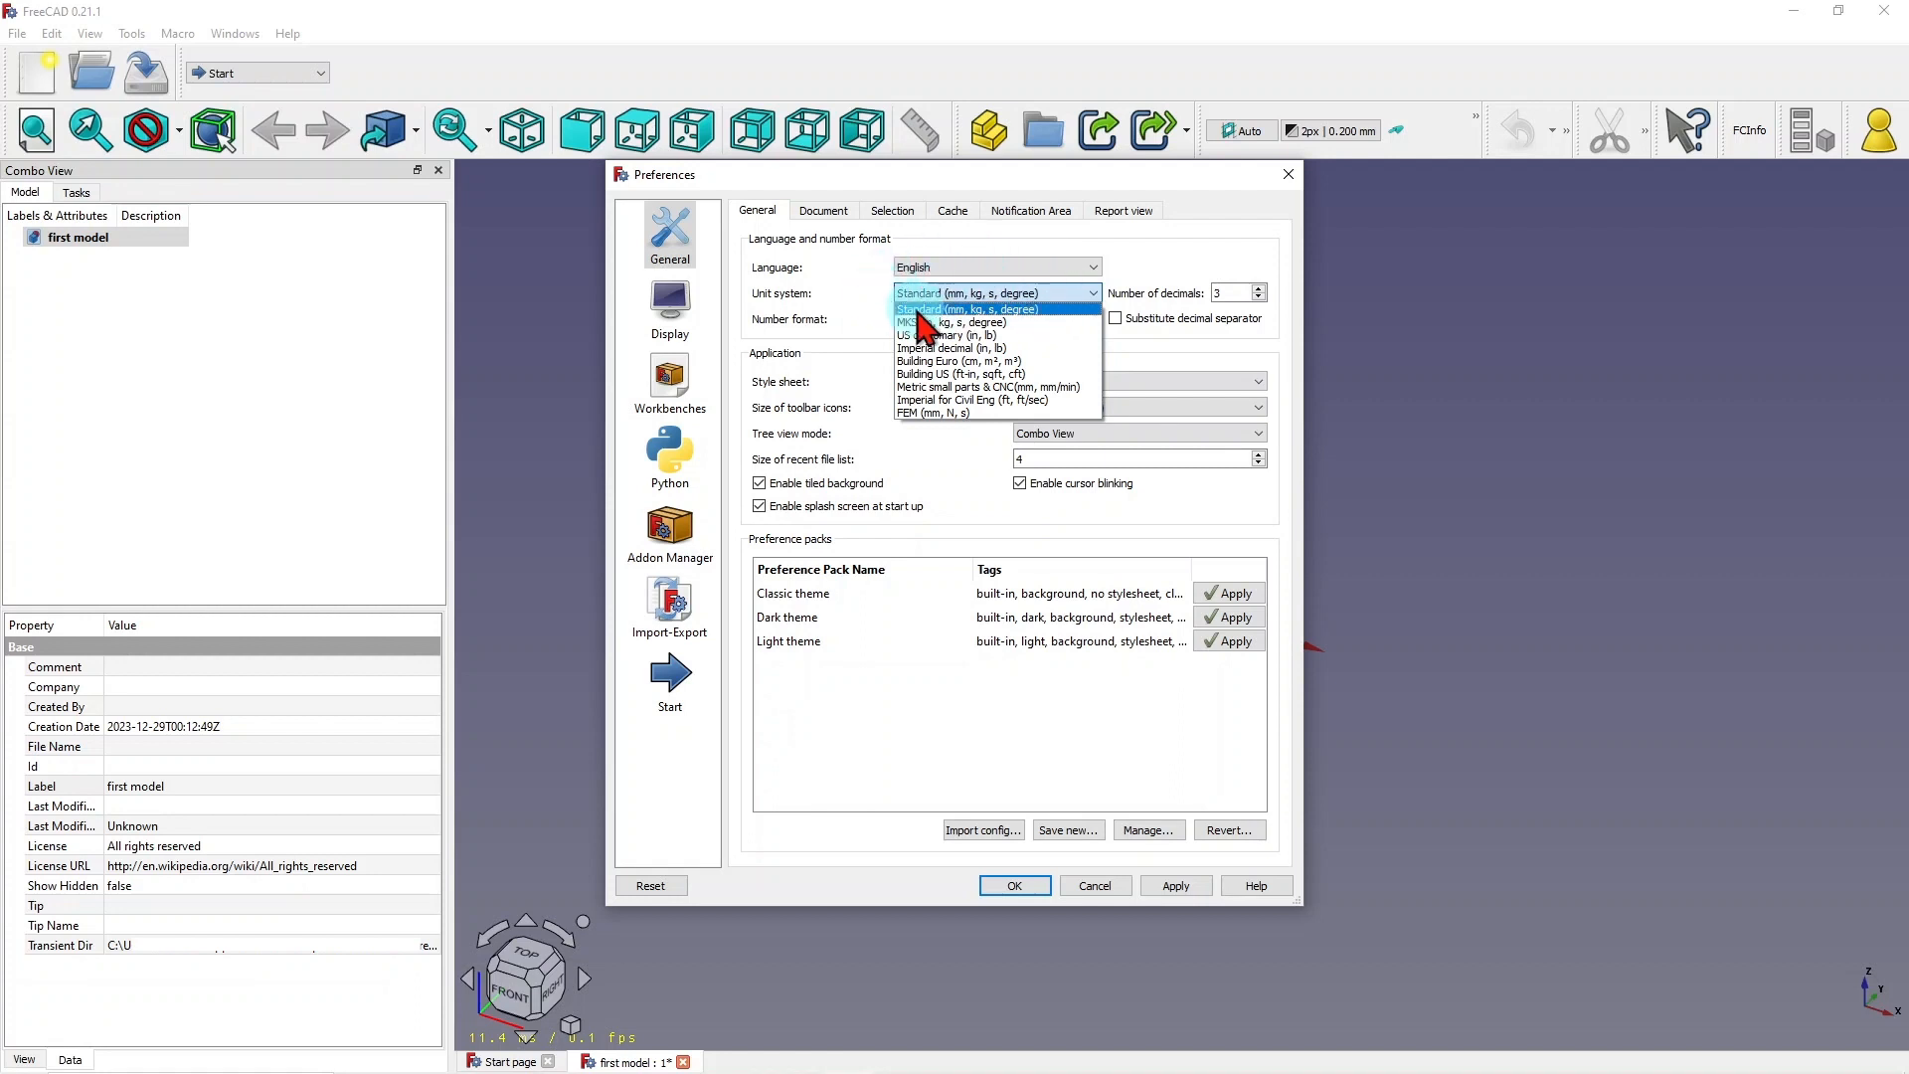
{"action": "left_click", "coordinate": [1097, 885]}
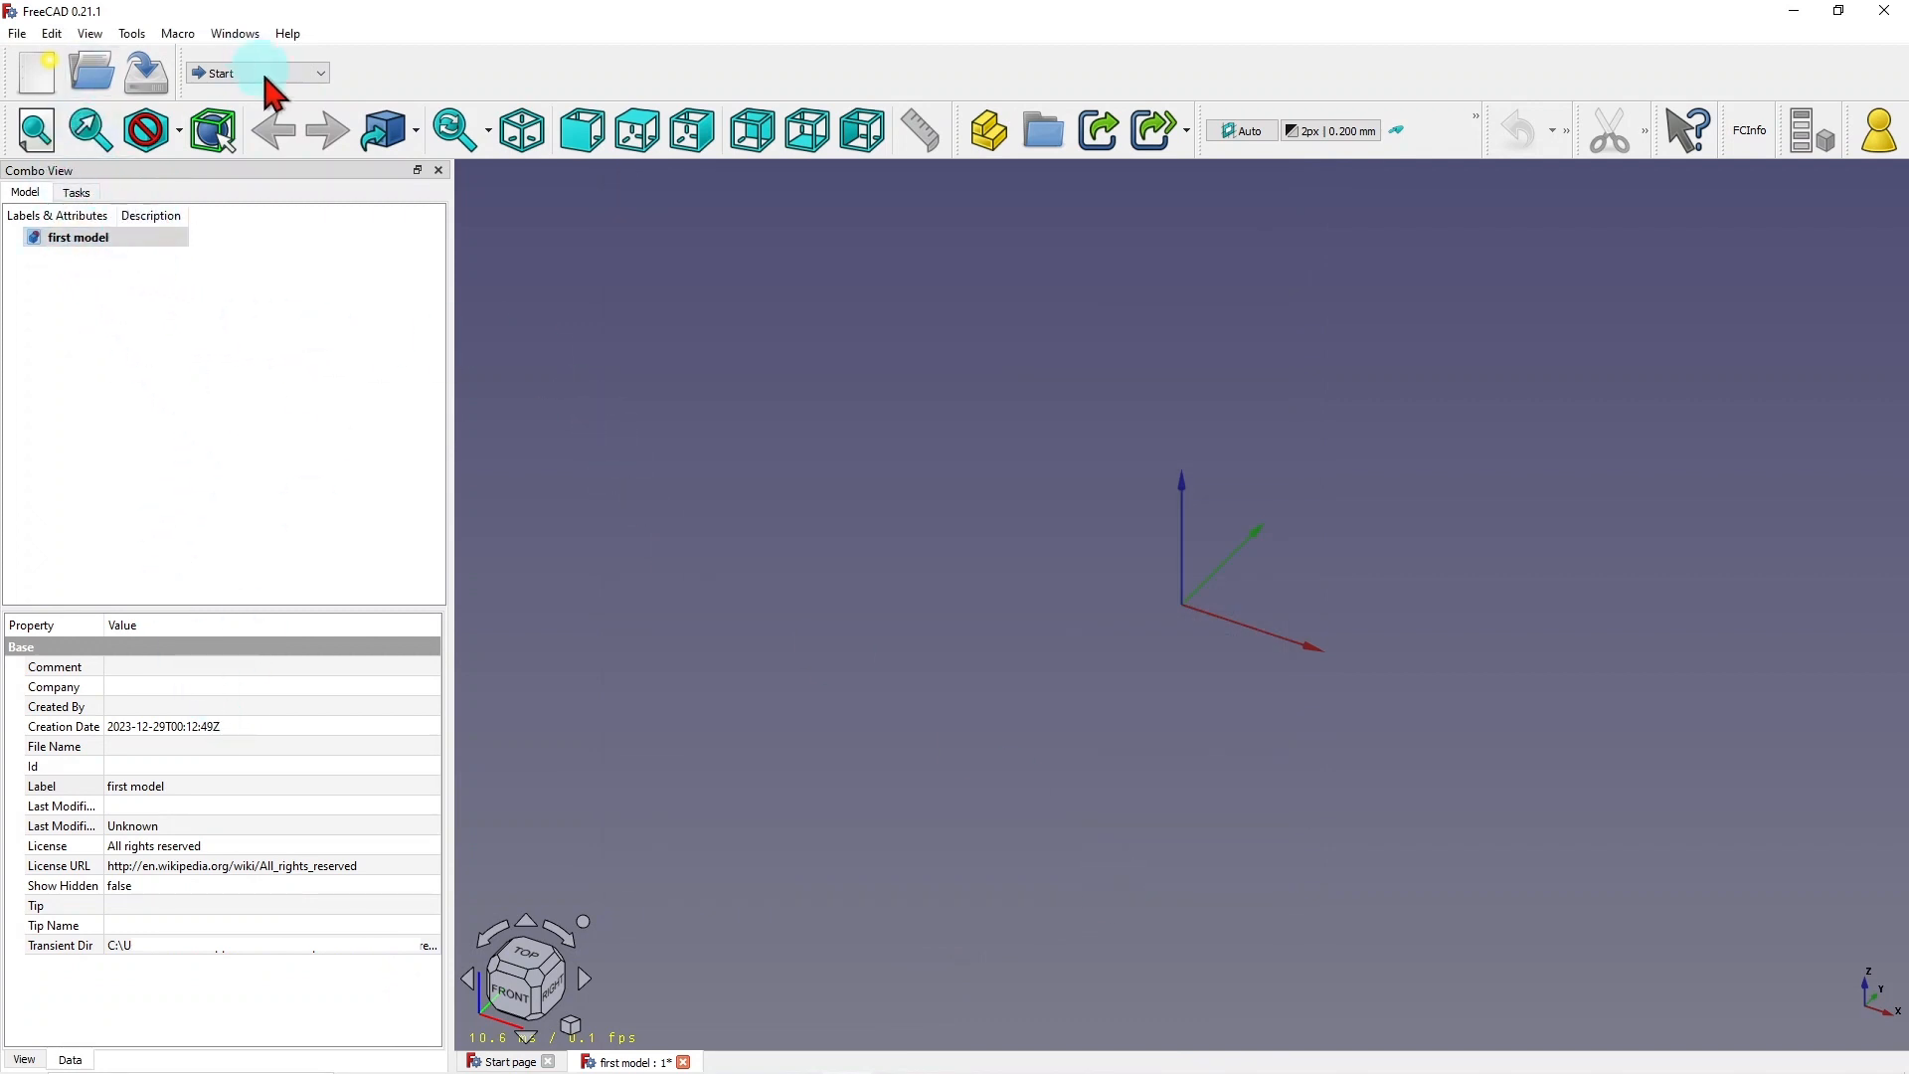
Switch to the Part workbench and add a cube primitive to the document
{"action": "left_click", "coordinate": [317, 73]}
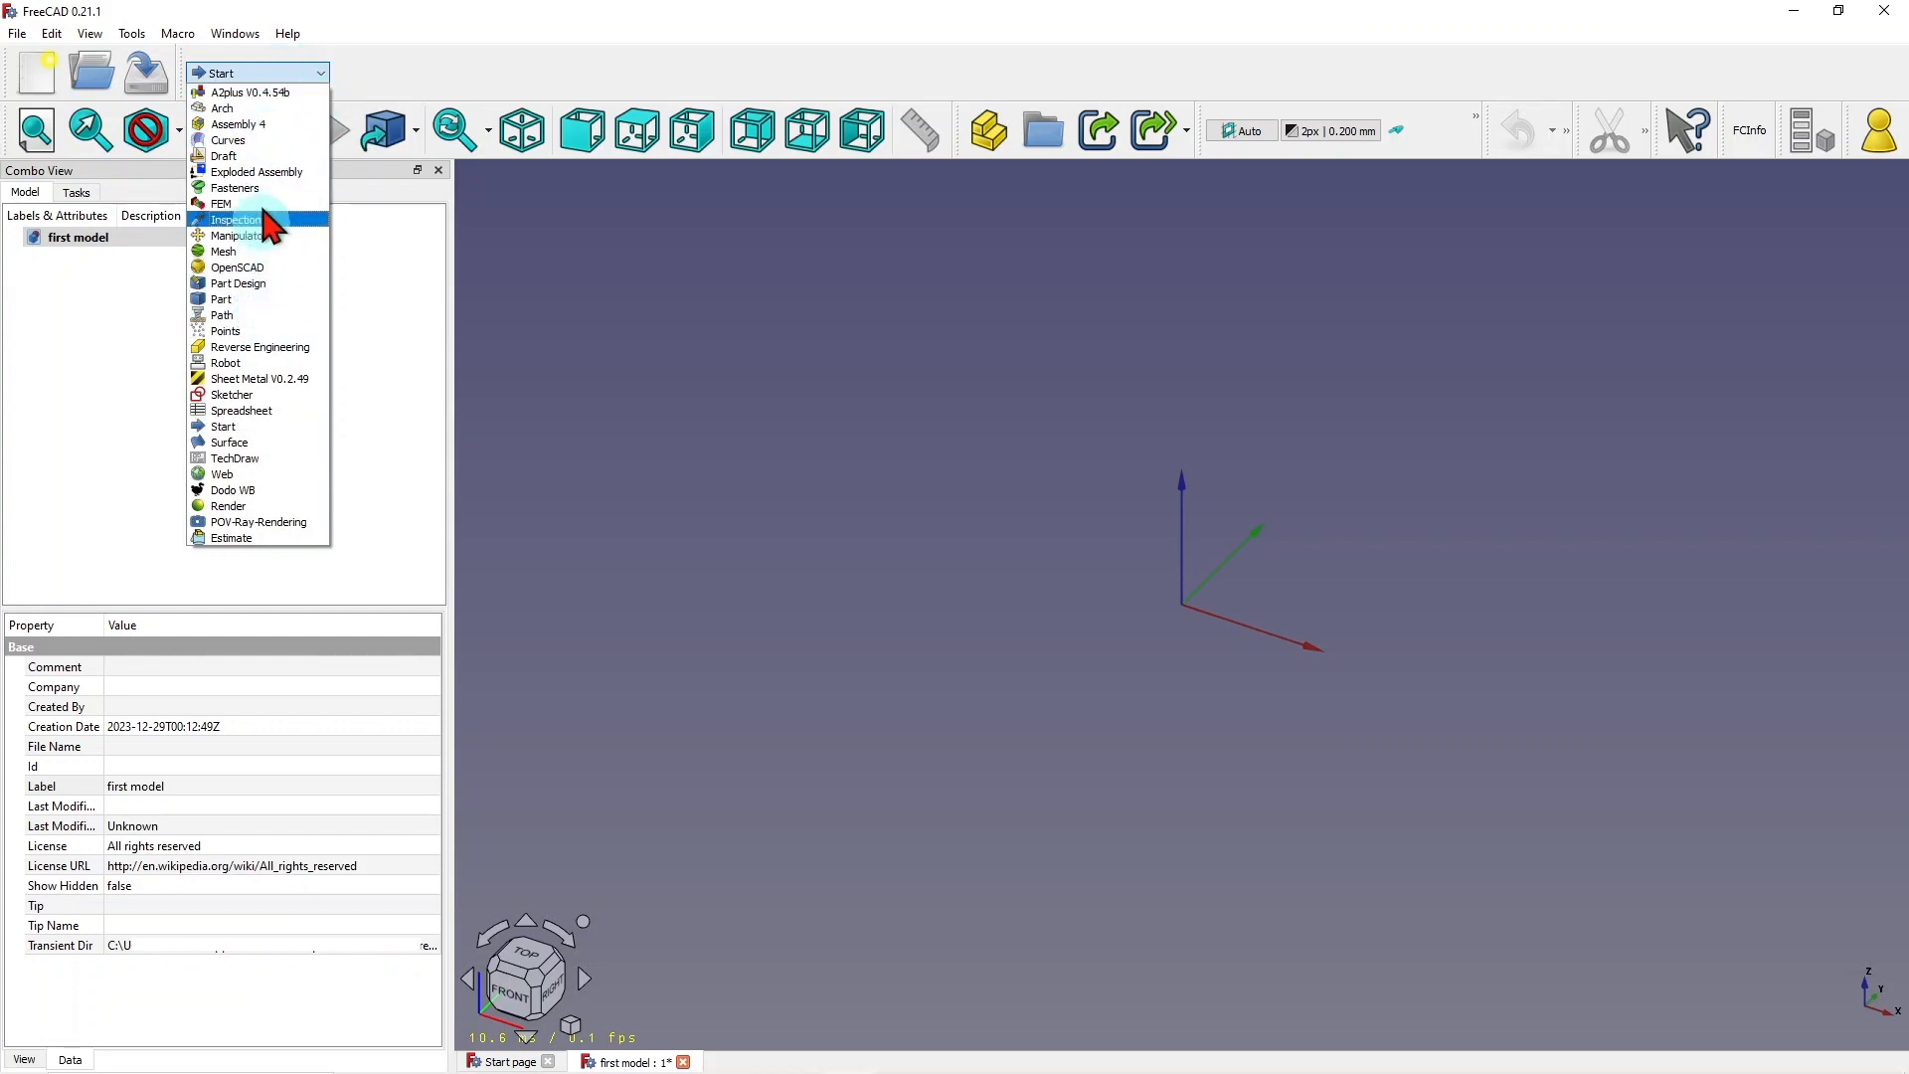
{"action": "left_click", "coordinate": [238, 300]}
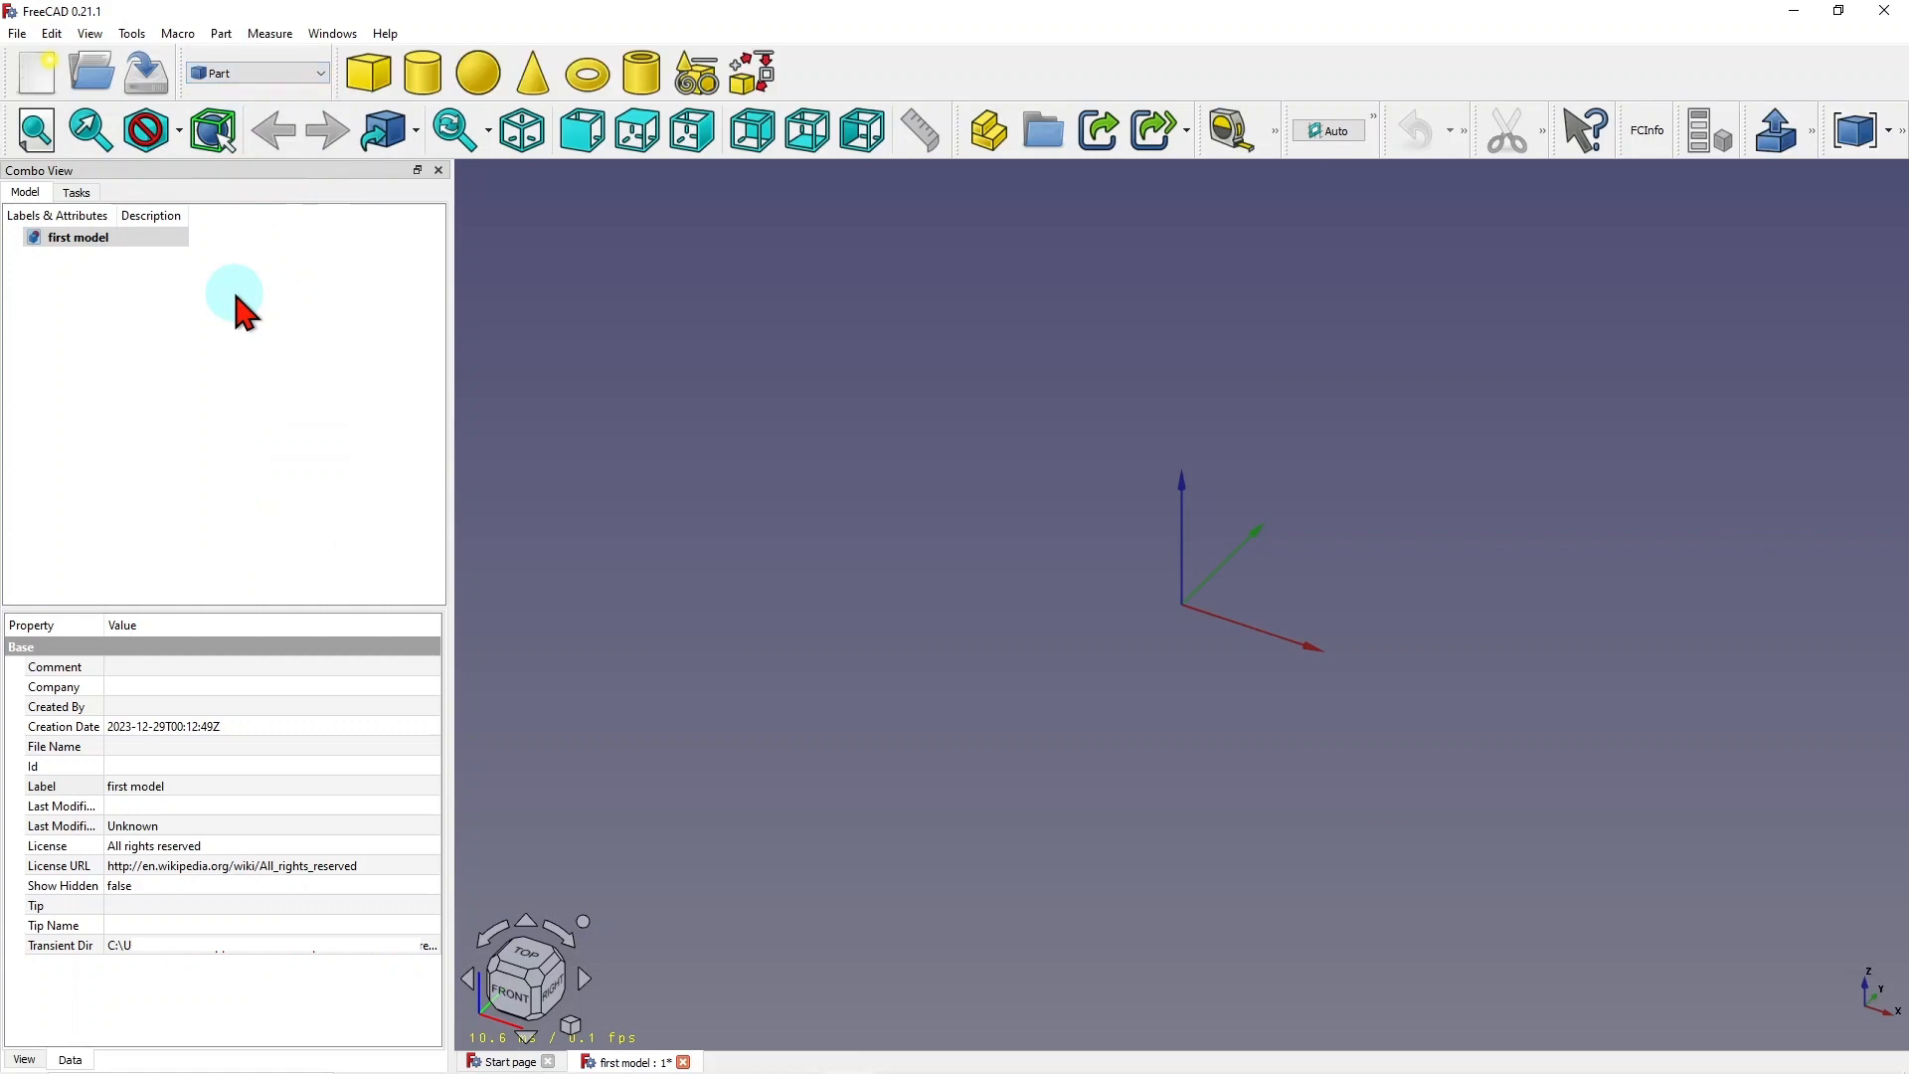
{"action": "left_click", "coordinate": [383, 97]}
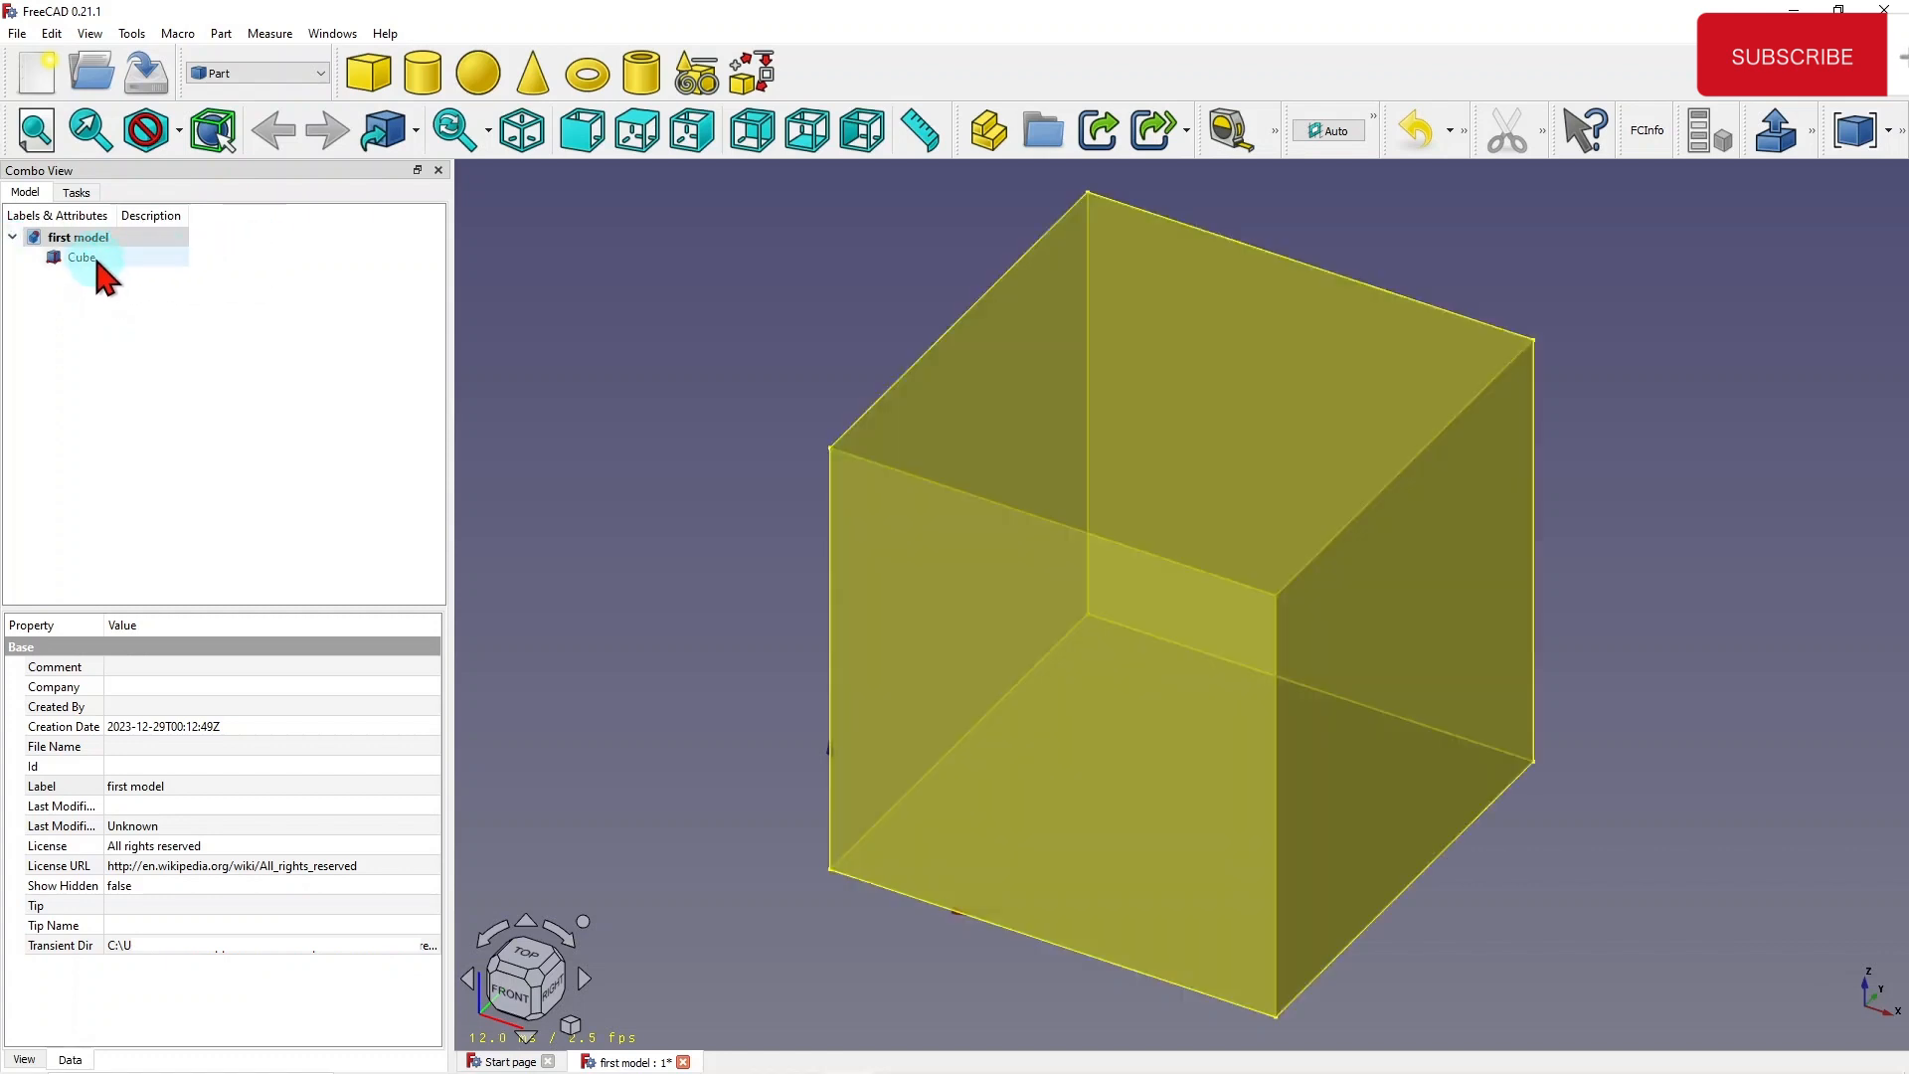
Set the cube's length to 1000 mm and its width to 200 mm
{"action": "left_click", "coordinate": [95, 257]}
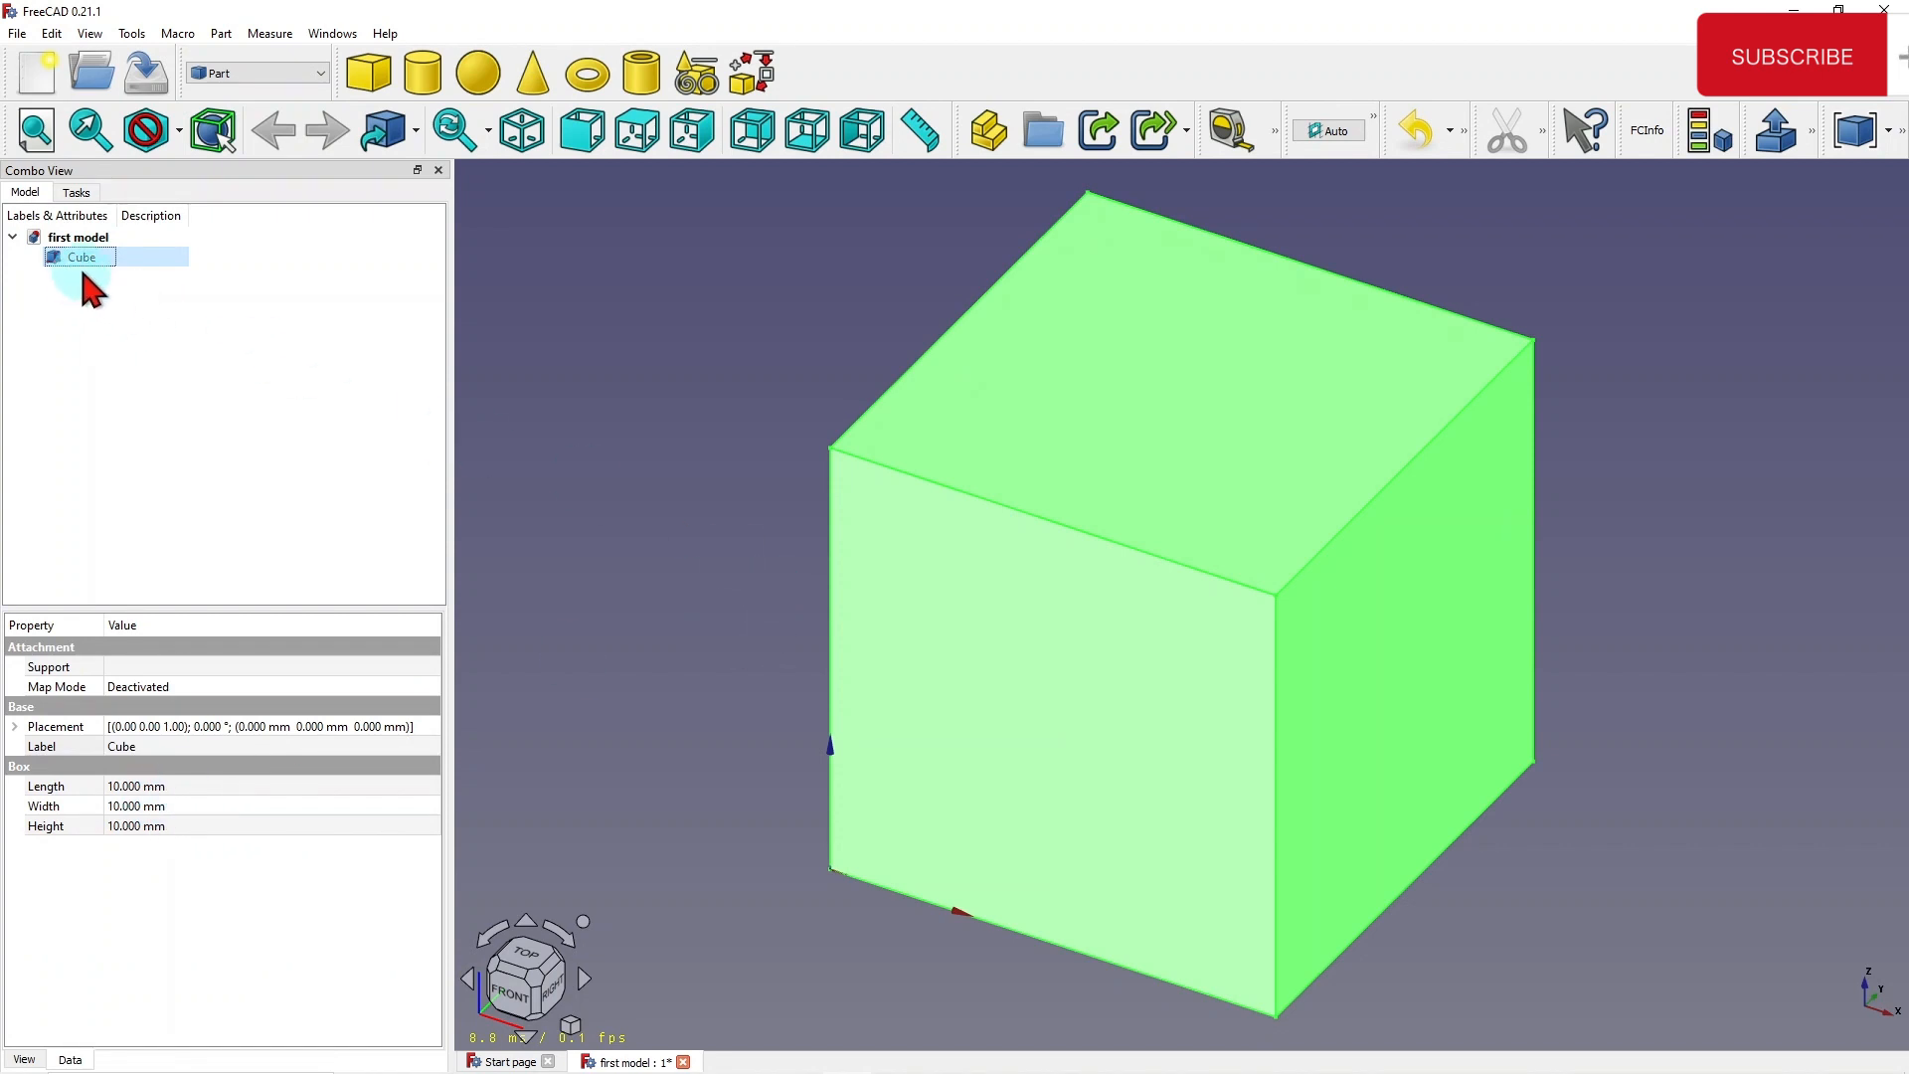
{"action": "left_click", "coordinate": [101, 494]}
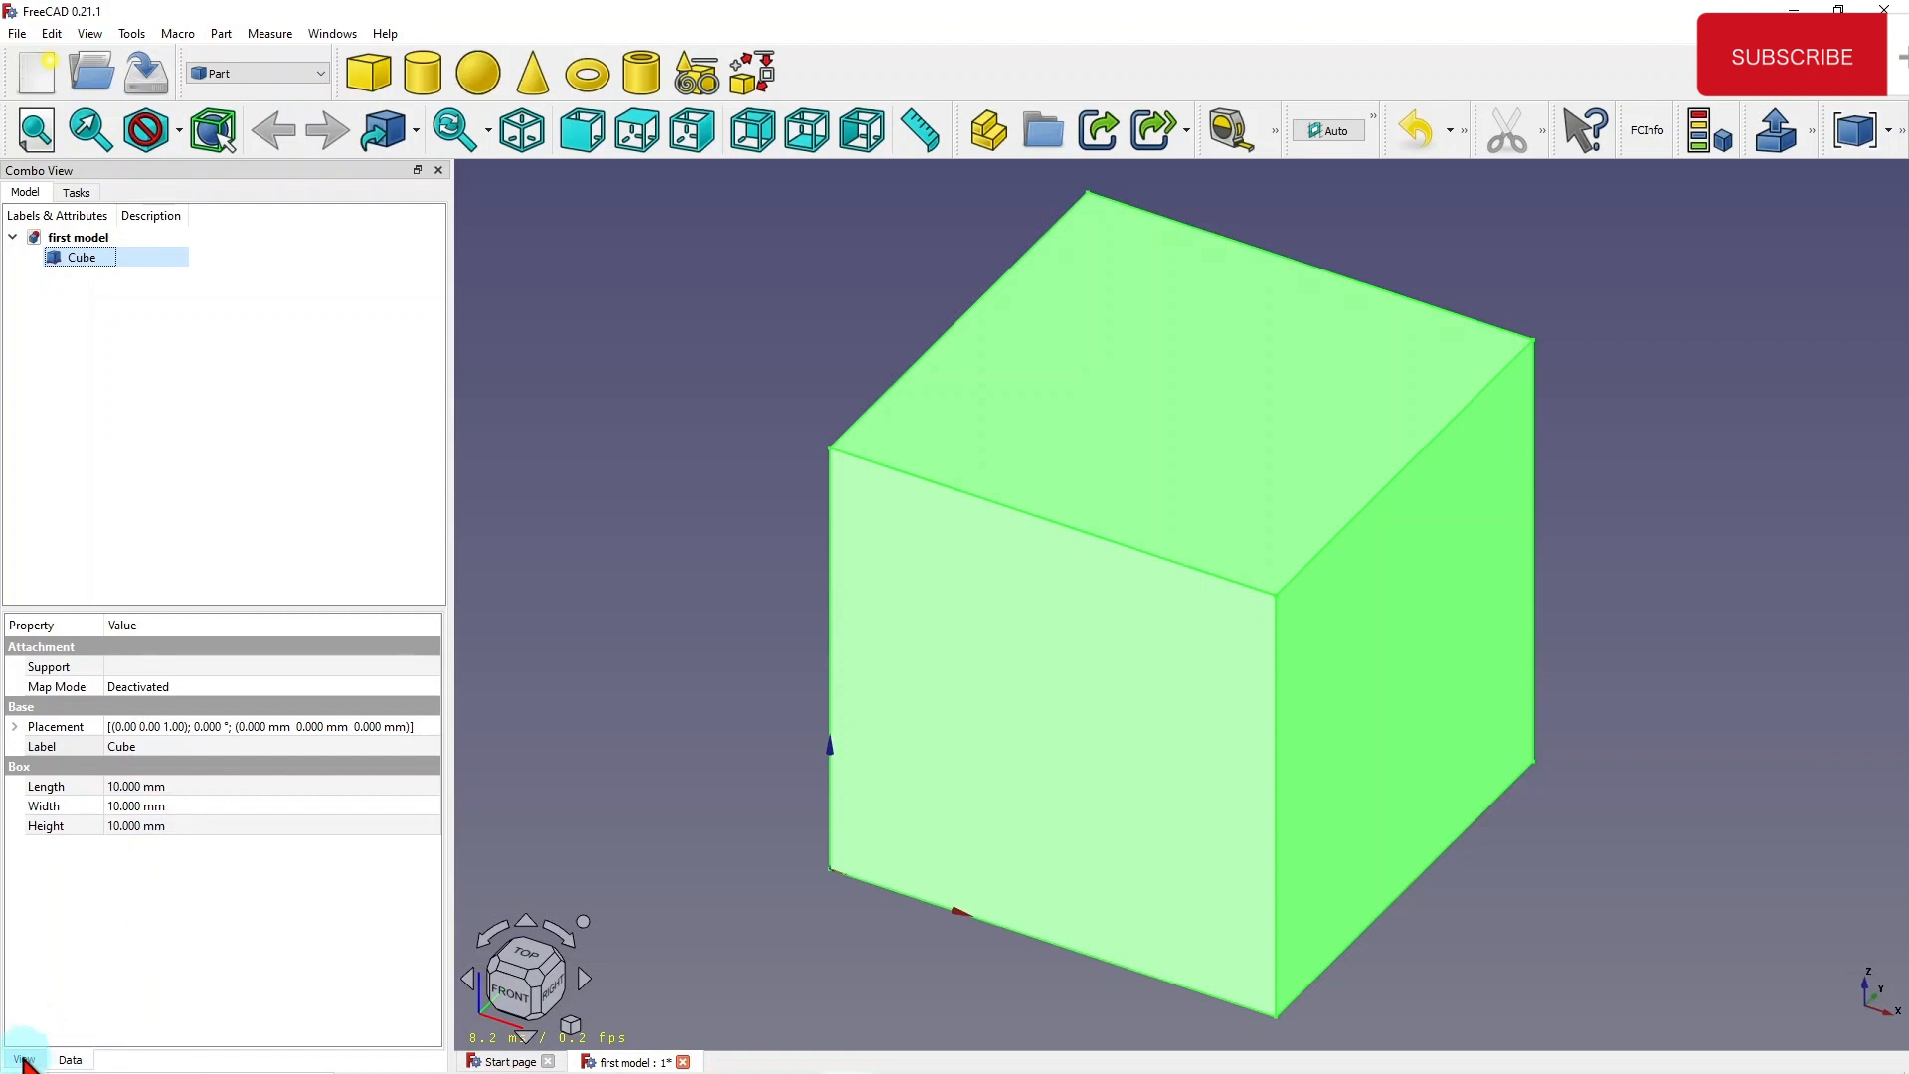
{"action": "left_click", "coordinate": [159, 787]}
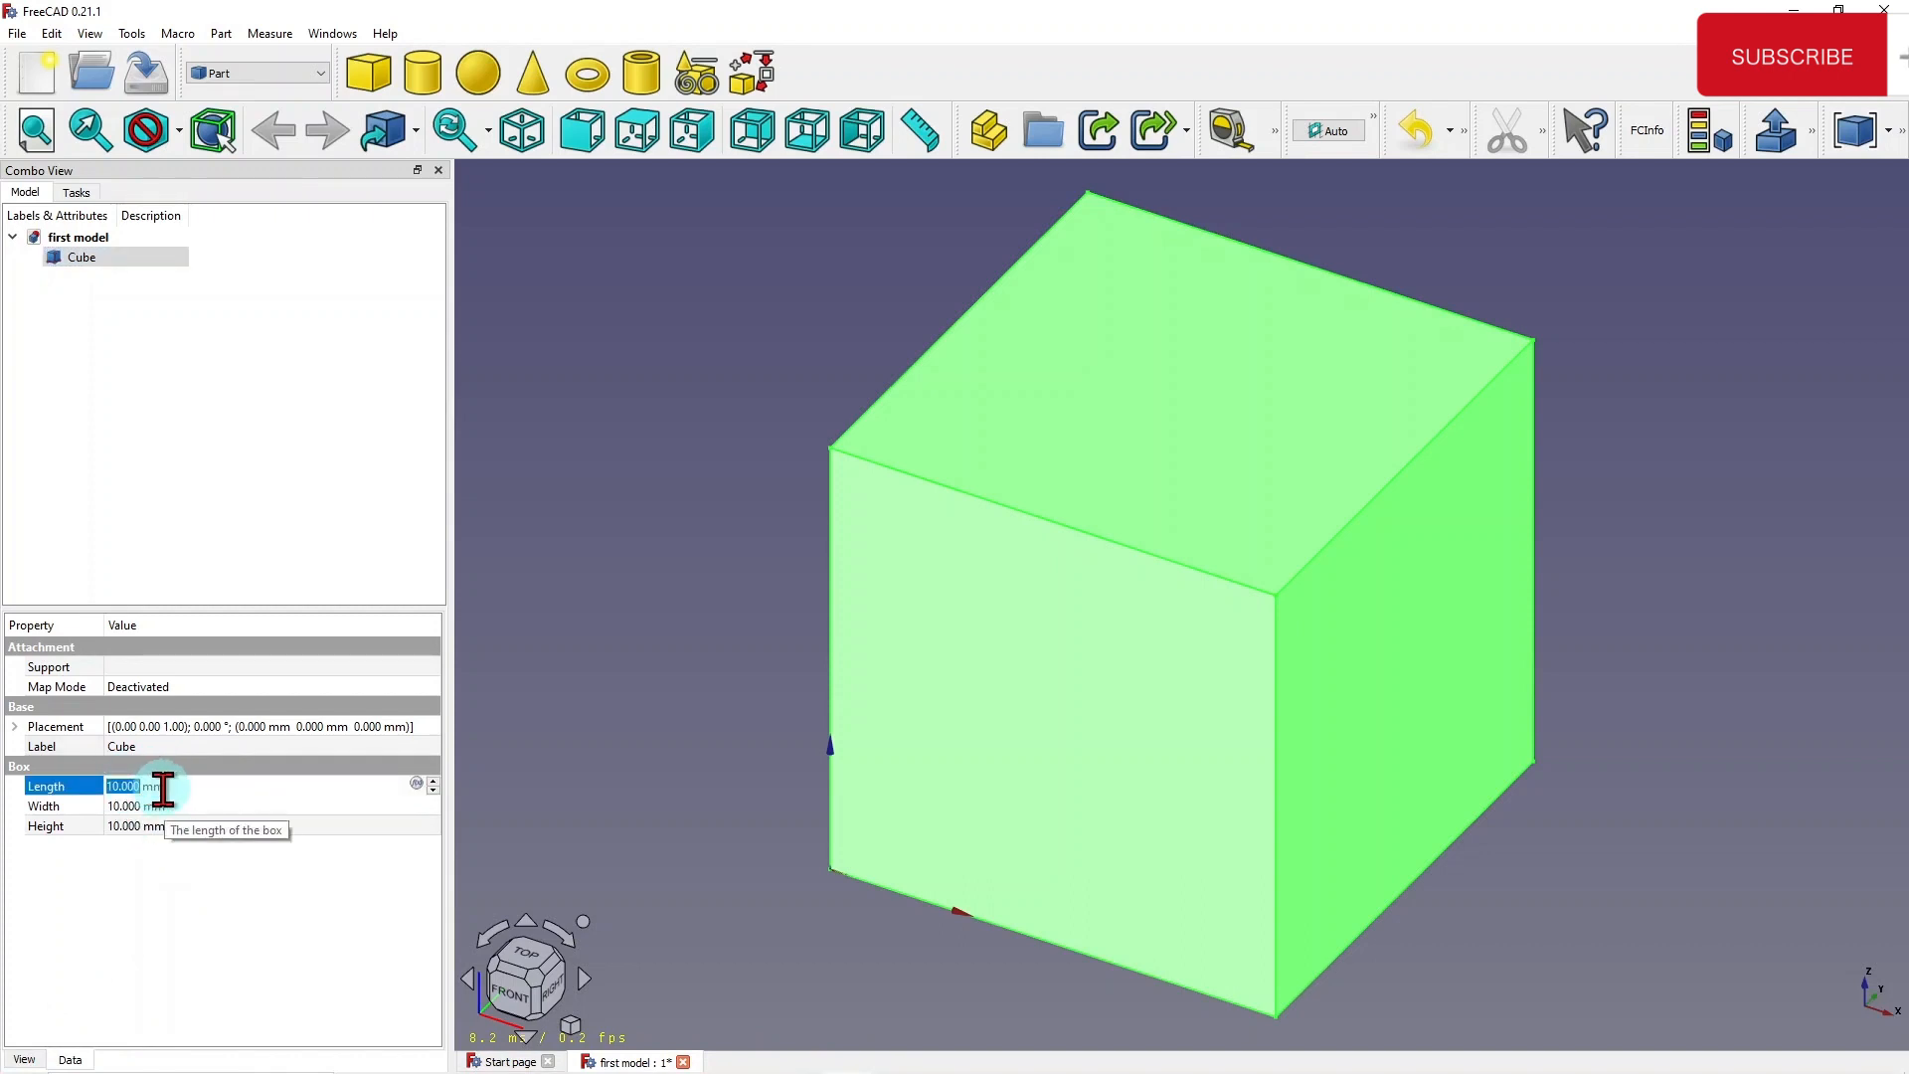
{"action": "type", "text": "1000"}
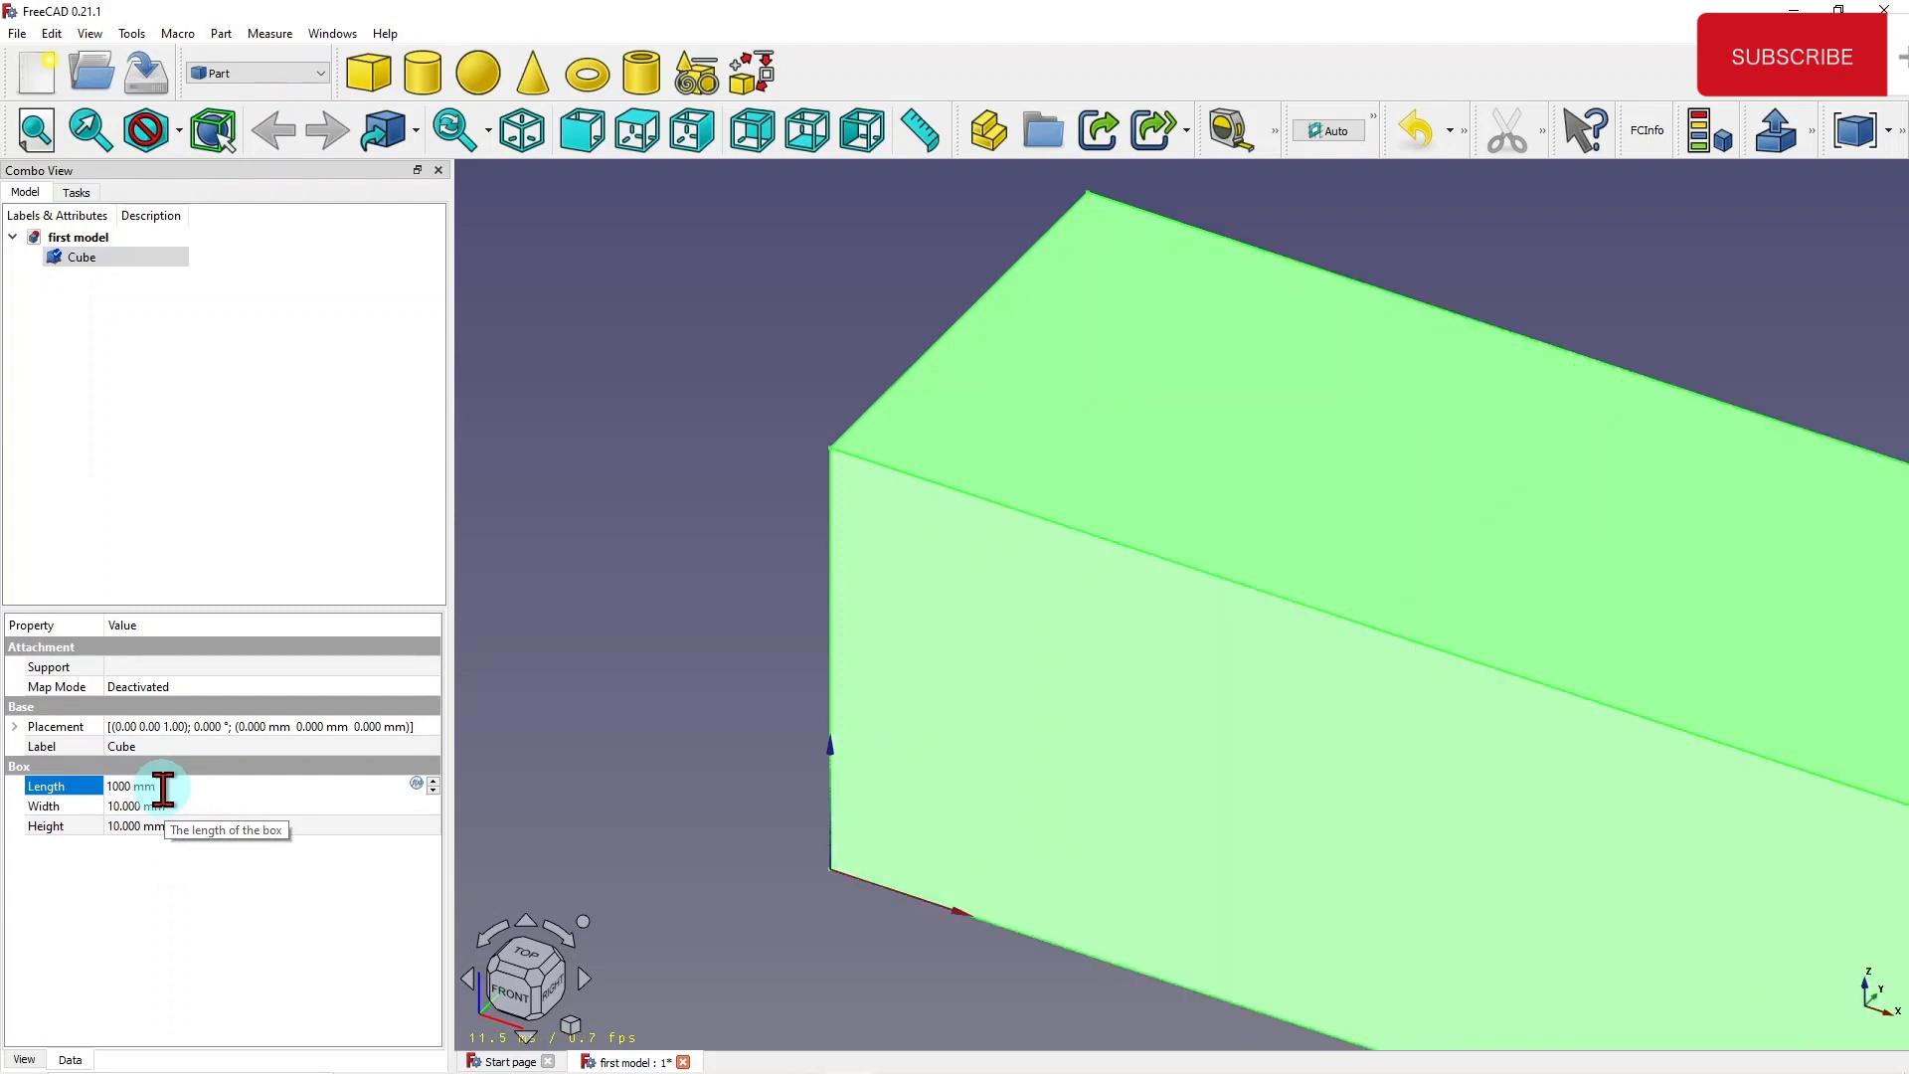
{"action": "key", "text": "Return"}
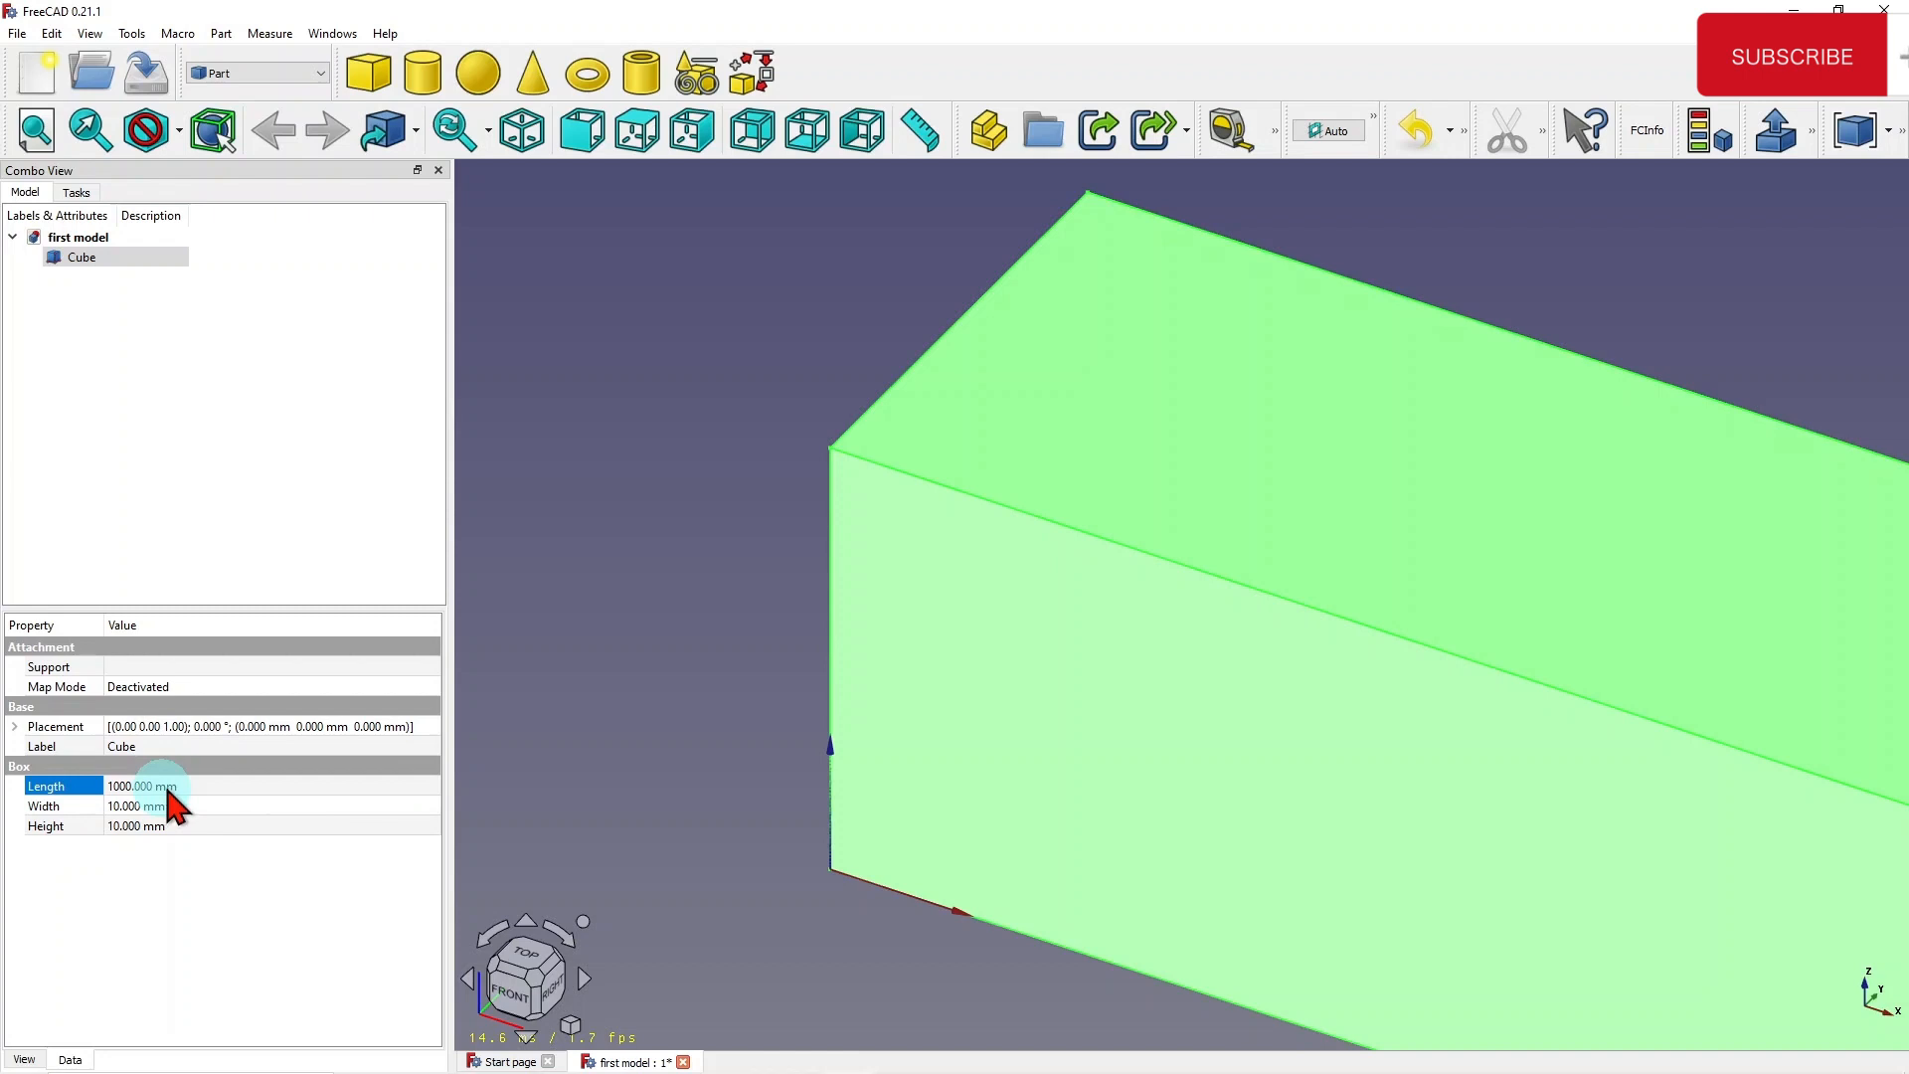
{"action": "left_click", "coordinate": [119, 806]}
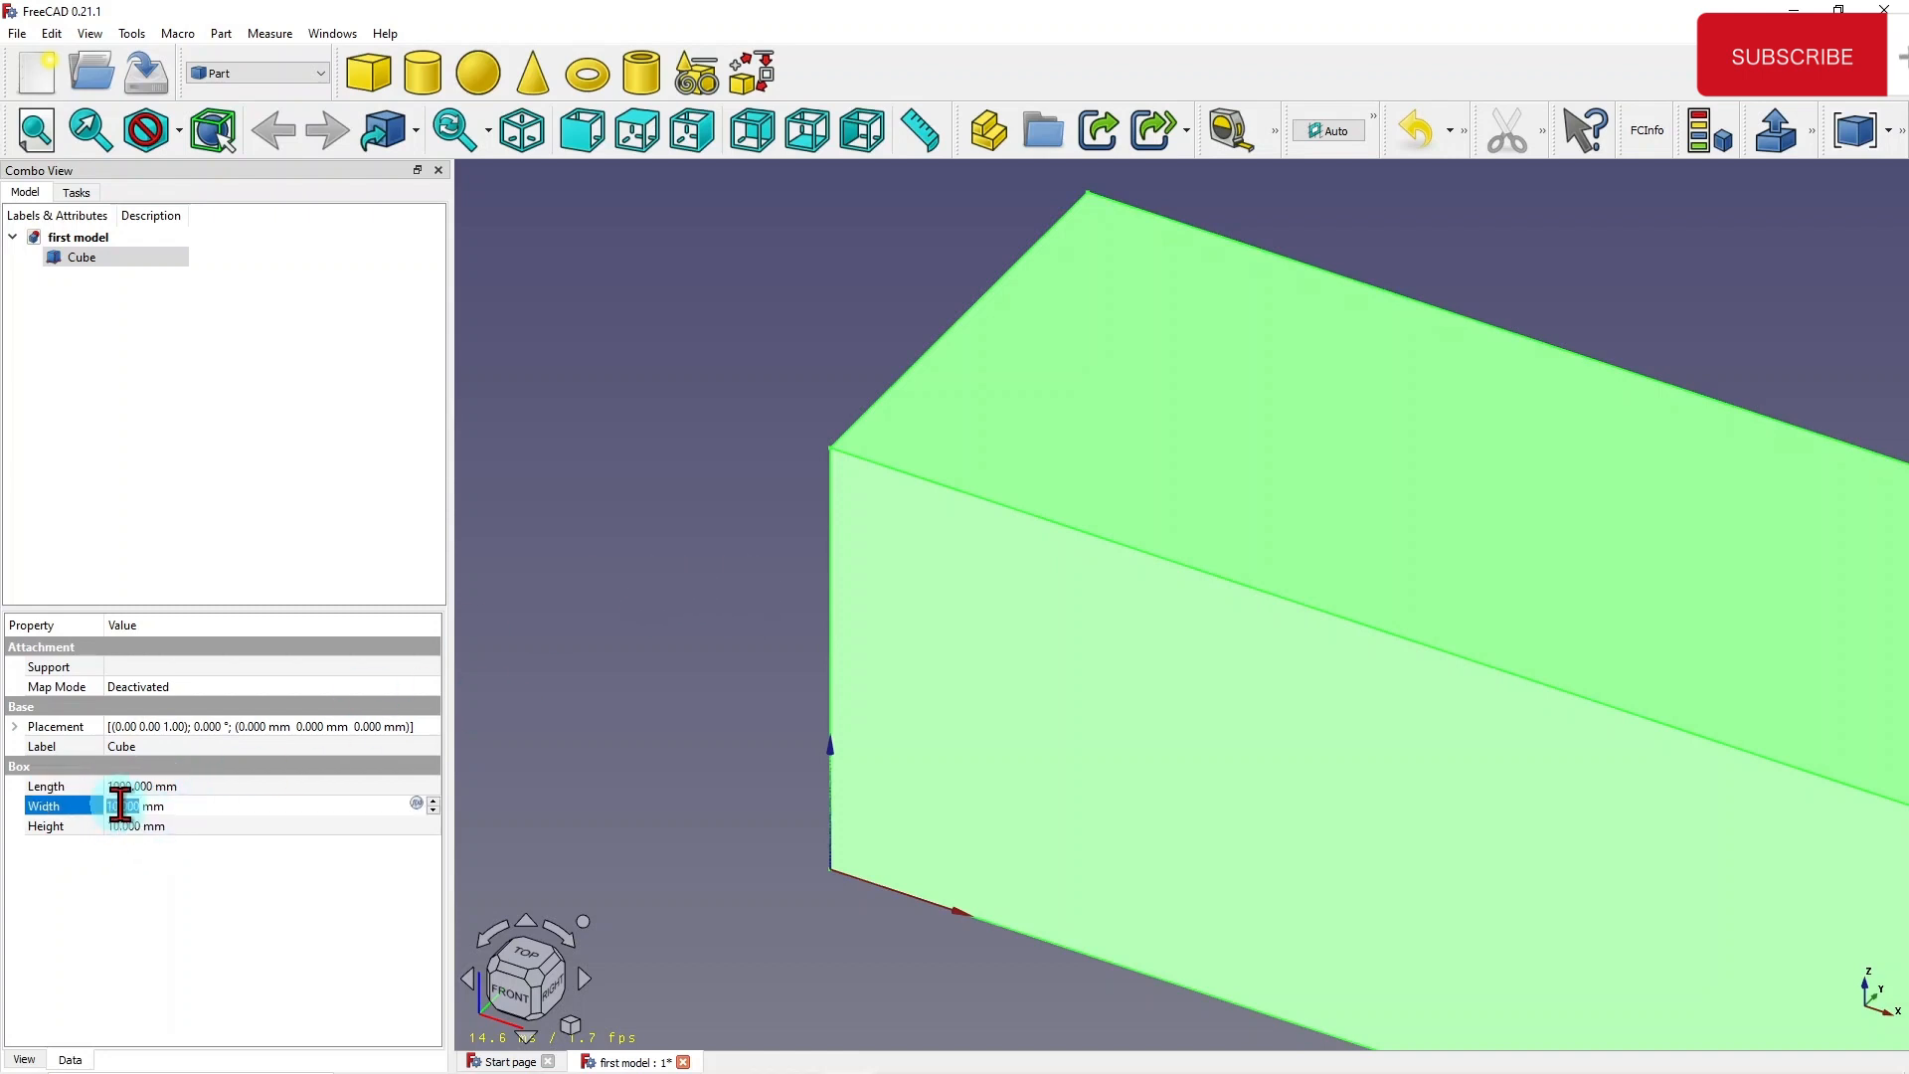
{"action": "type", "text": "200"}
{"action": "key", "text": "Return"}
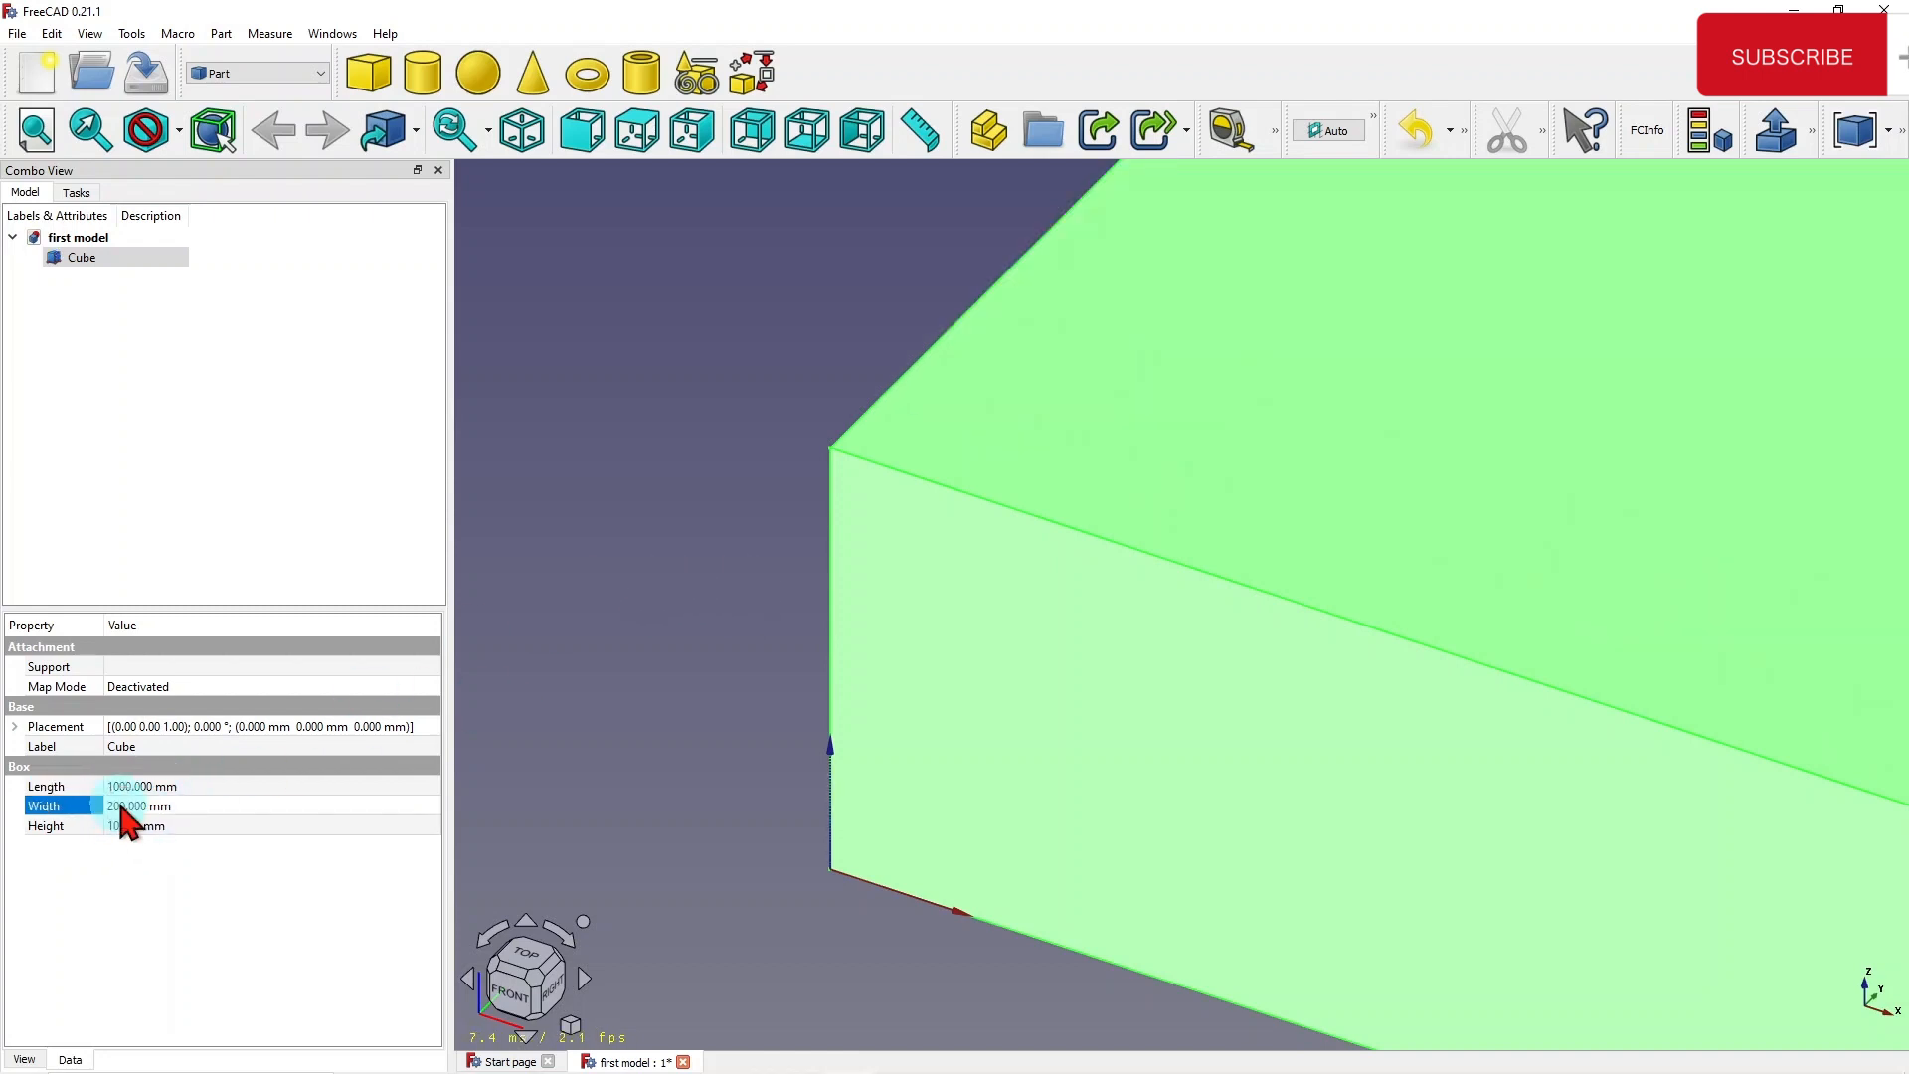
Examine the full extent of the resized box in the 3D view and clear its selection
{"action": "scroll", "coordinate": [691, 626], "scroll_direction": "down", "scroll_amount": 10}
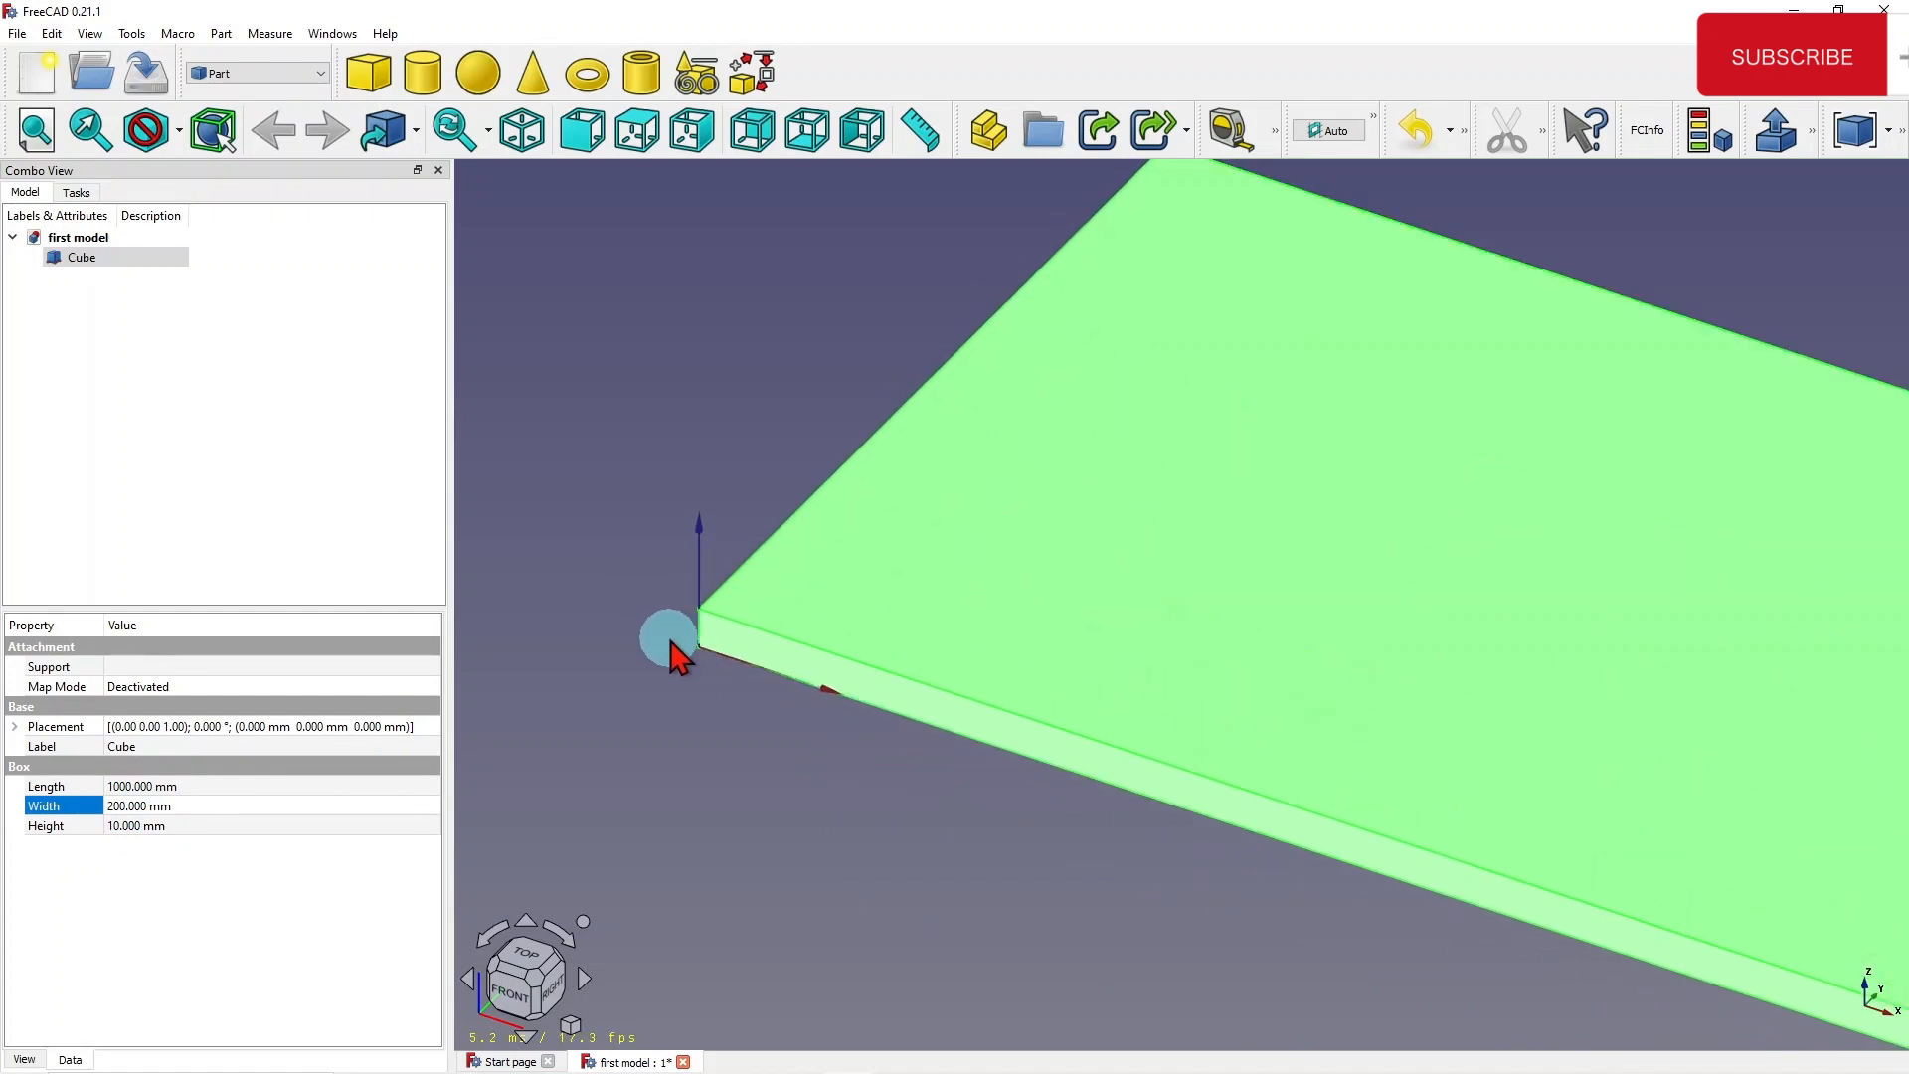
{"action": "scroll", "coordinate": [676, 658], "scroll_direction": "down", "scroll_amount": 2}
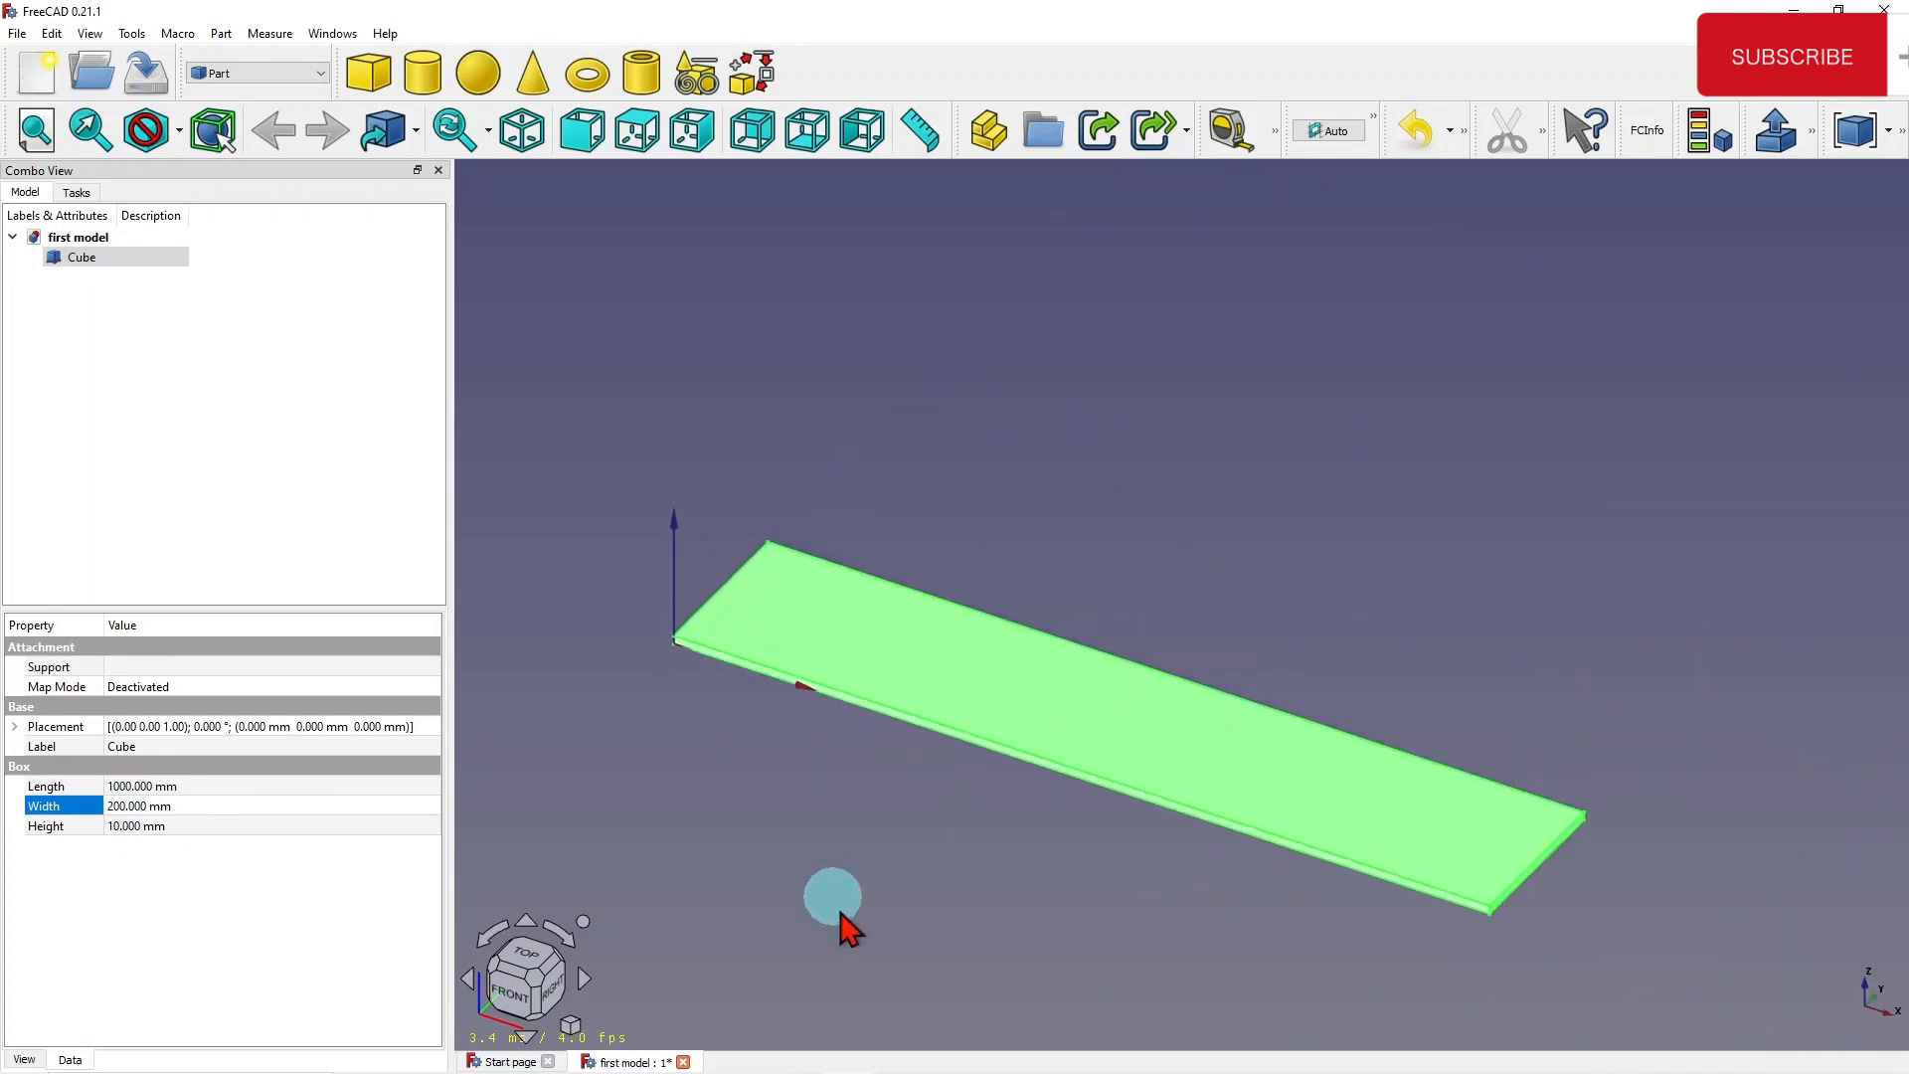
{"action": "scroll", "coordinate": [839, 927], "scroll_direction": "up", "scroll_amount": 3}
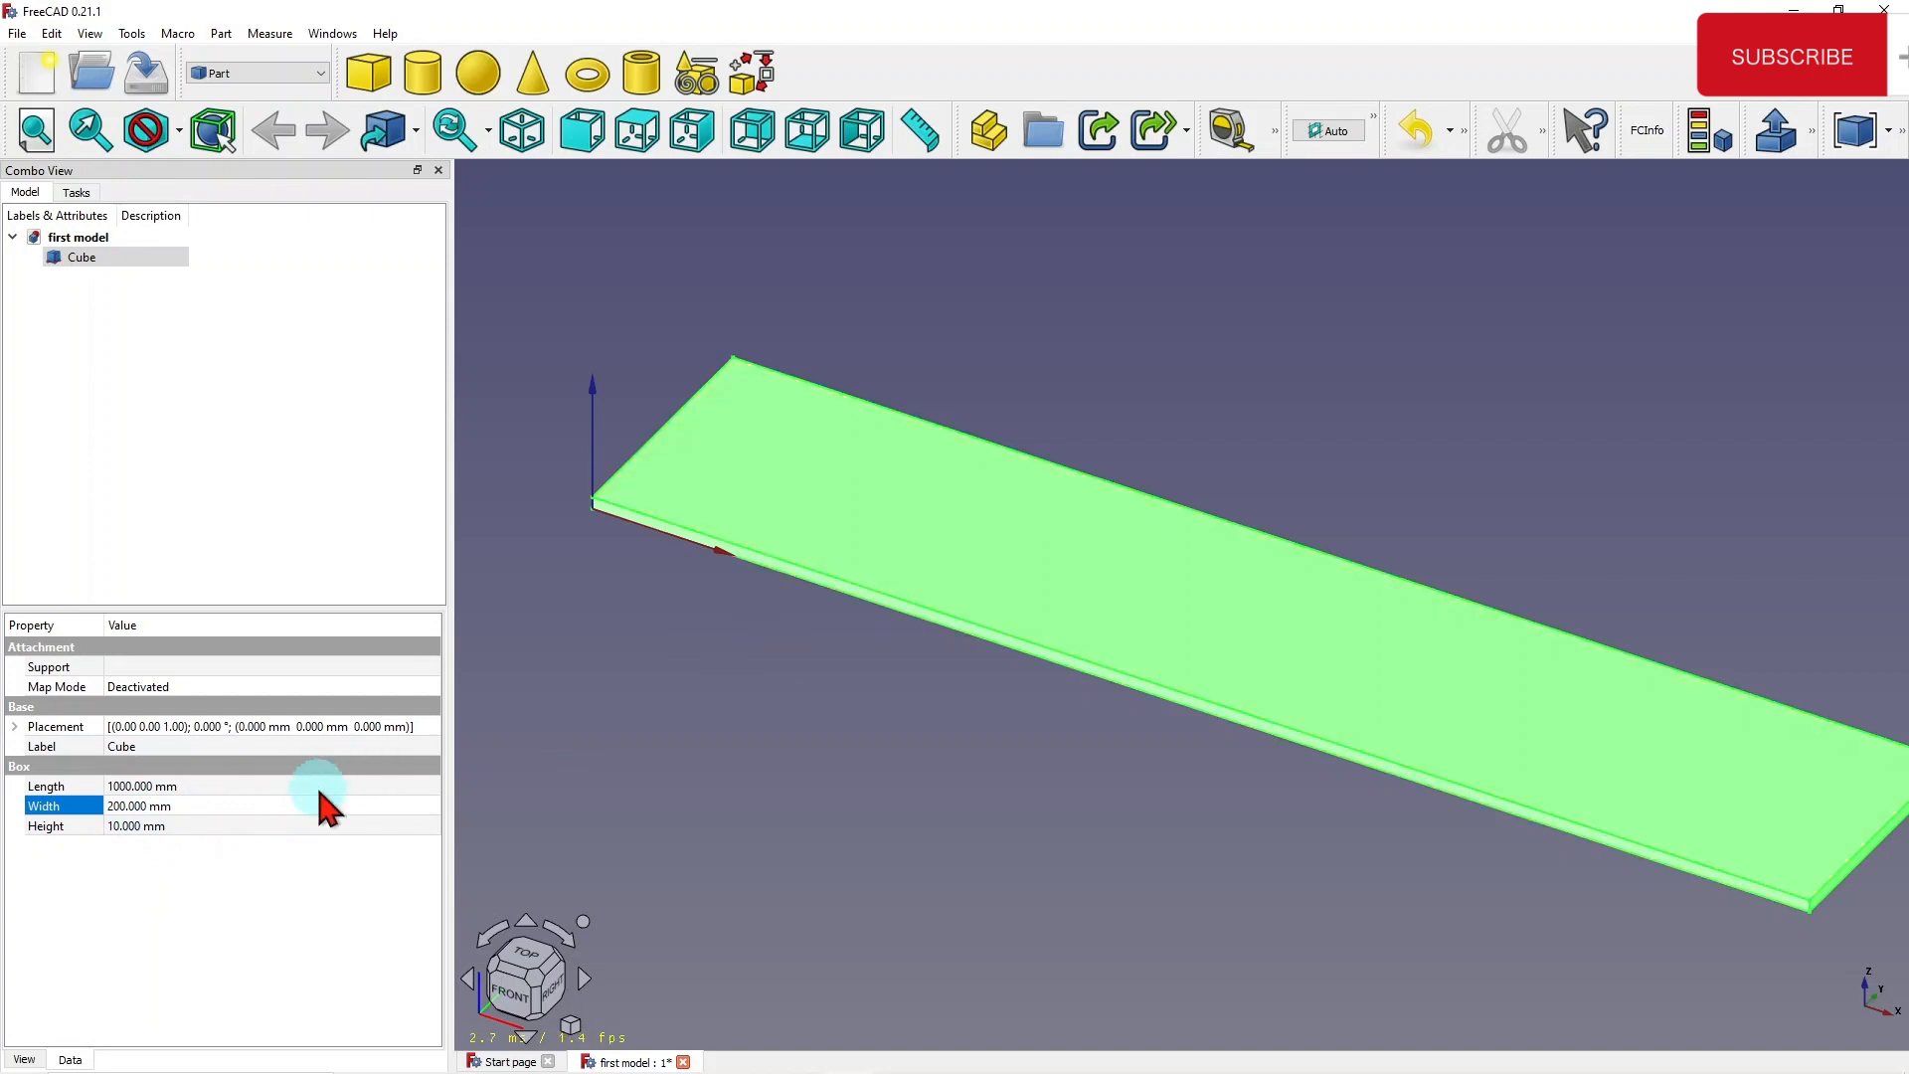
{"action": "scroll", "coordinate": [939, 716], "scroll_direction": "down", "scroll_amount": 2}
{"action": "scroll", "coordinate": [940, 716], "scroll_direction": "up", "scroll_amount": 2}
{"action": "scroll", "coordinate": [939, 716], "scroll_direction": "down", "scroll_amount": 1}
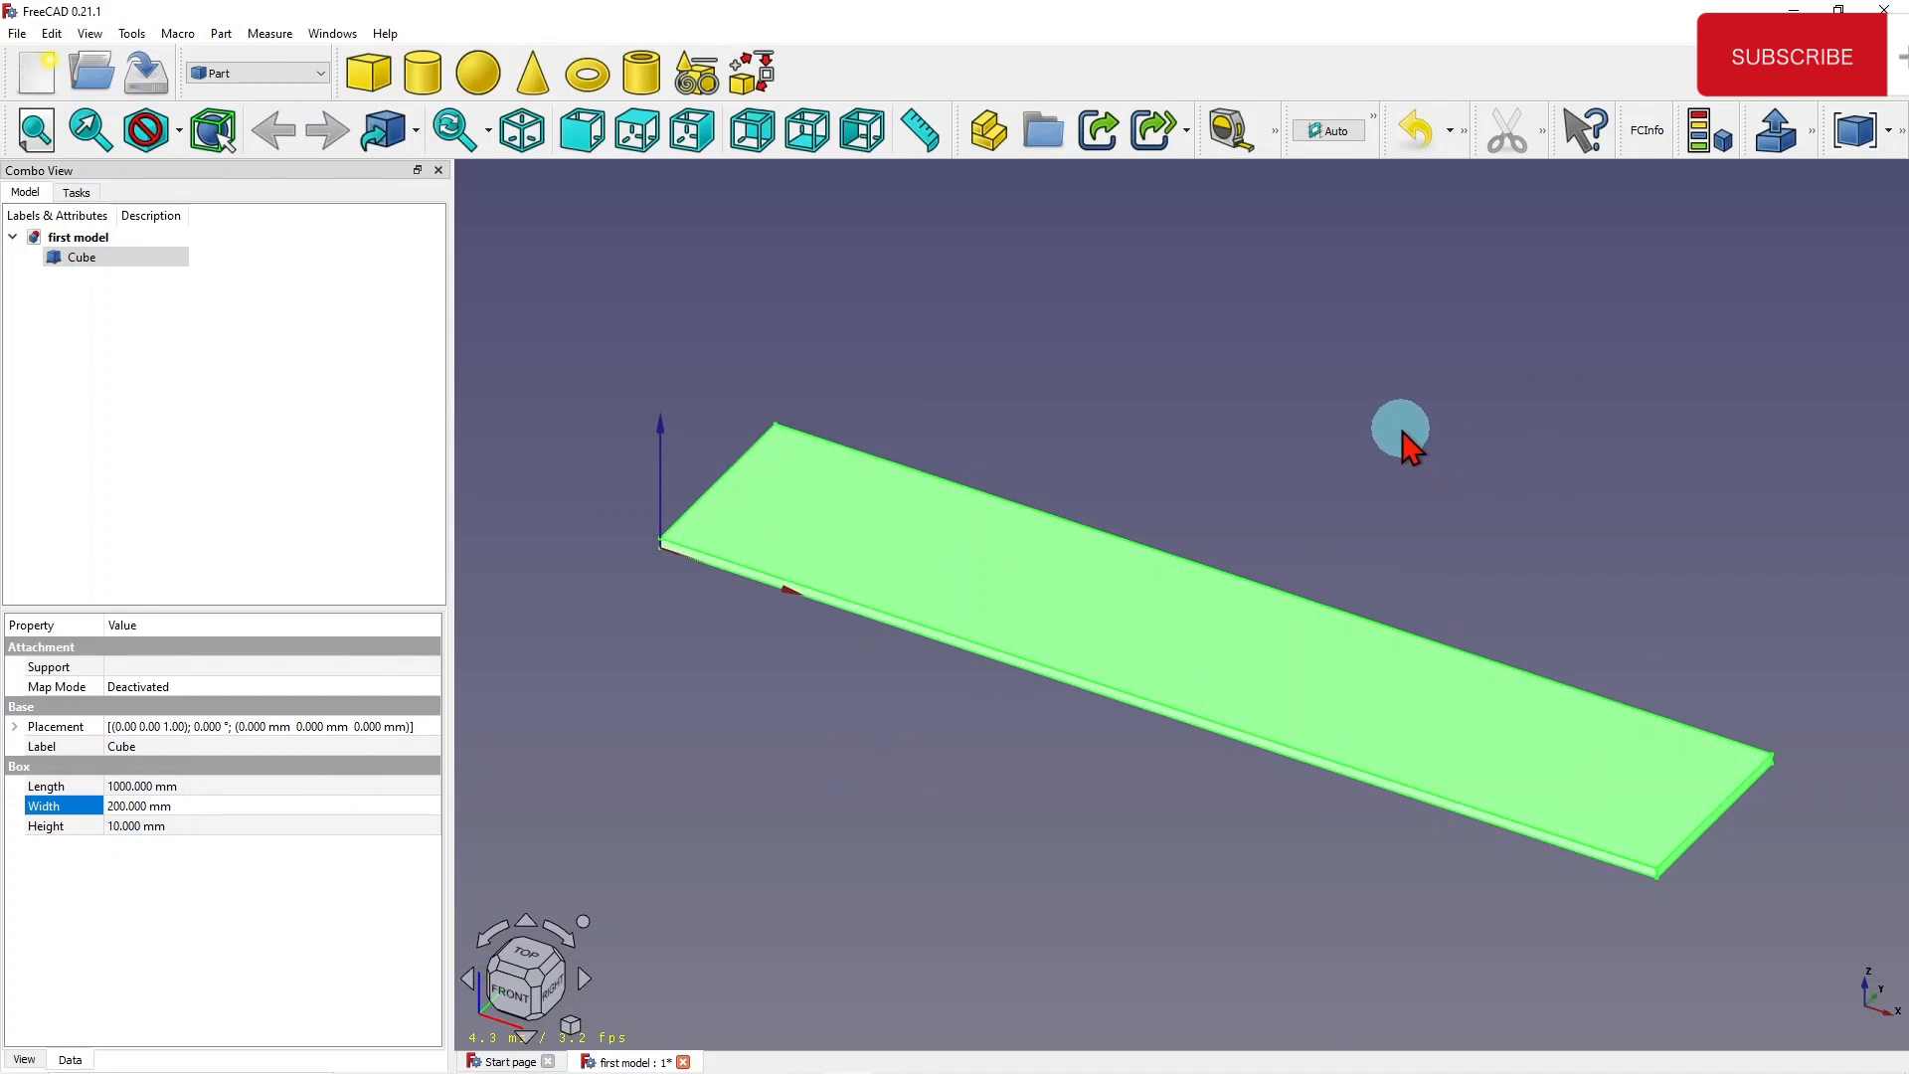
{"action": "right_click", "coordinate": [1380, 384]}
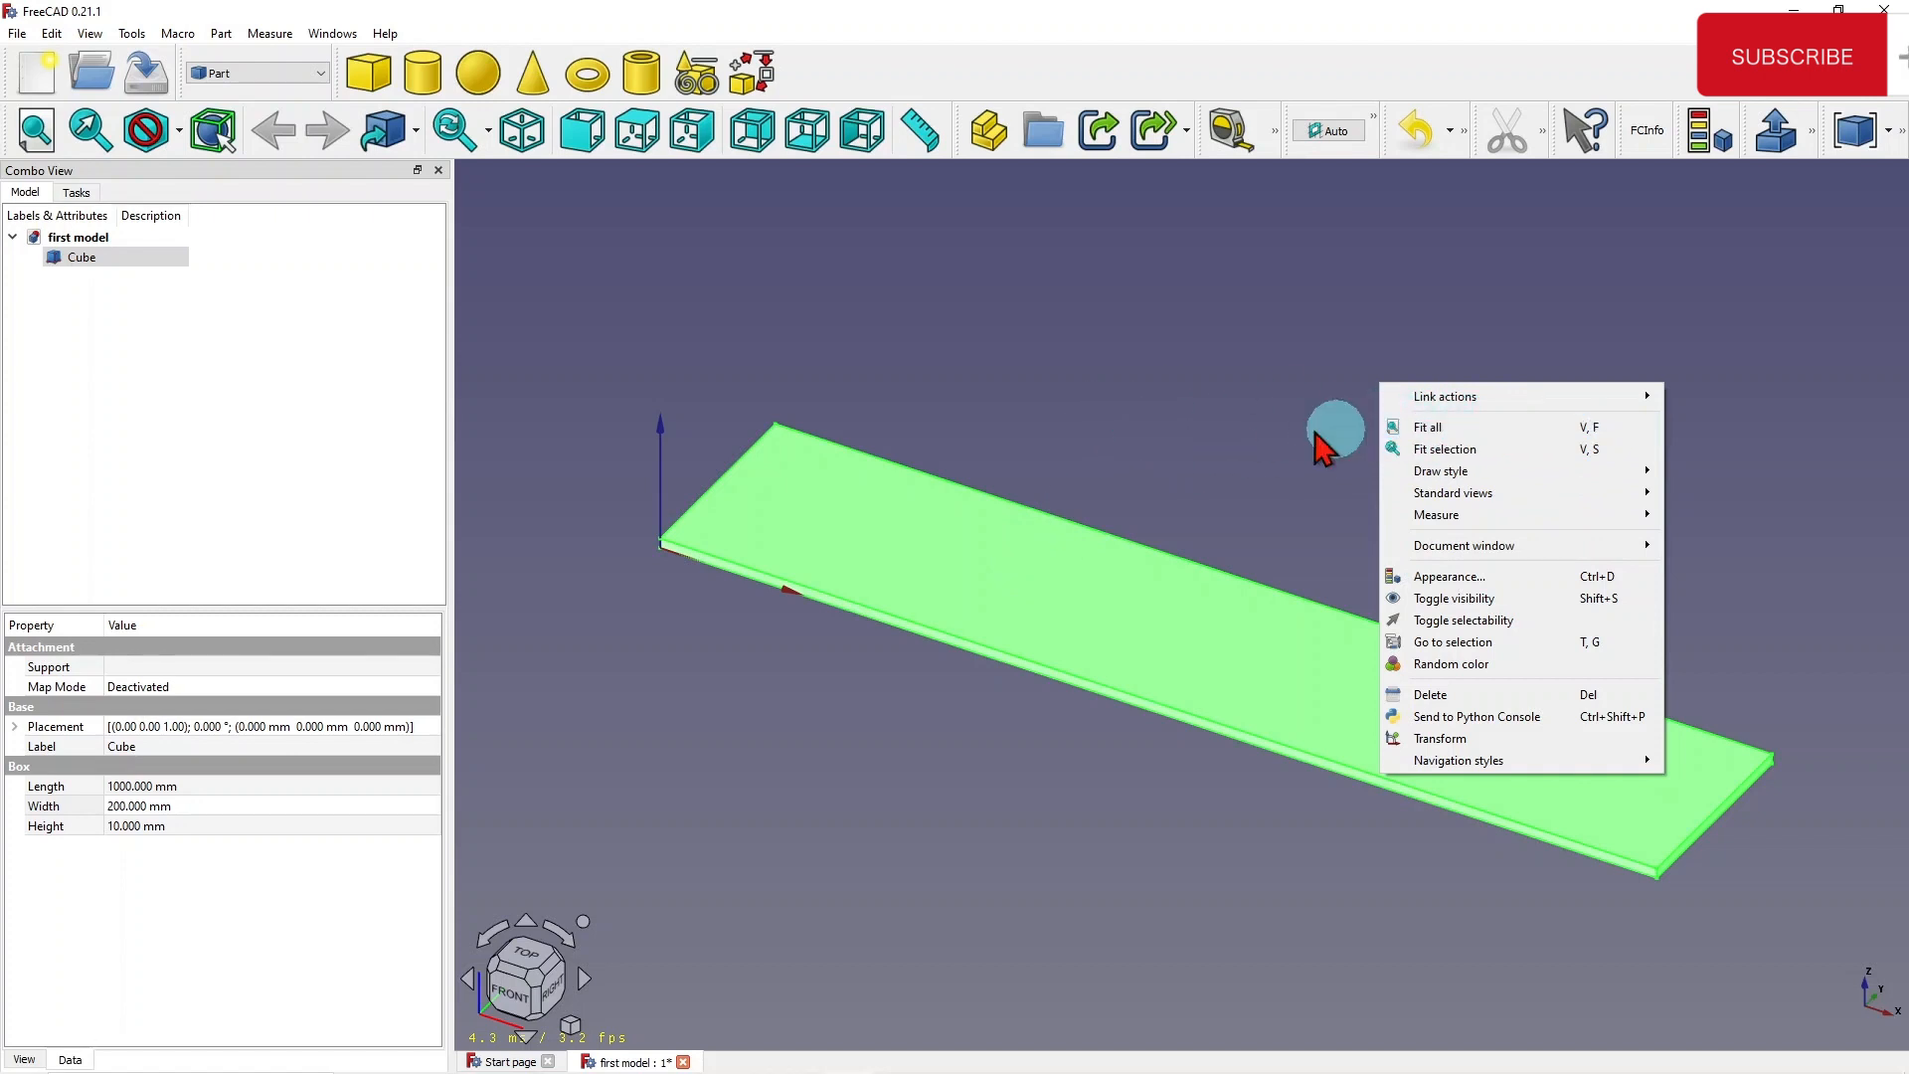
{"action": "left_click", "coordinate": [1116, 436]}
{"action": "left_click", "coordinate": [1117, 435]}
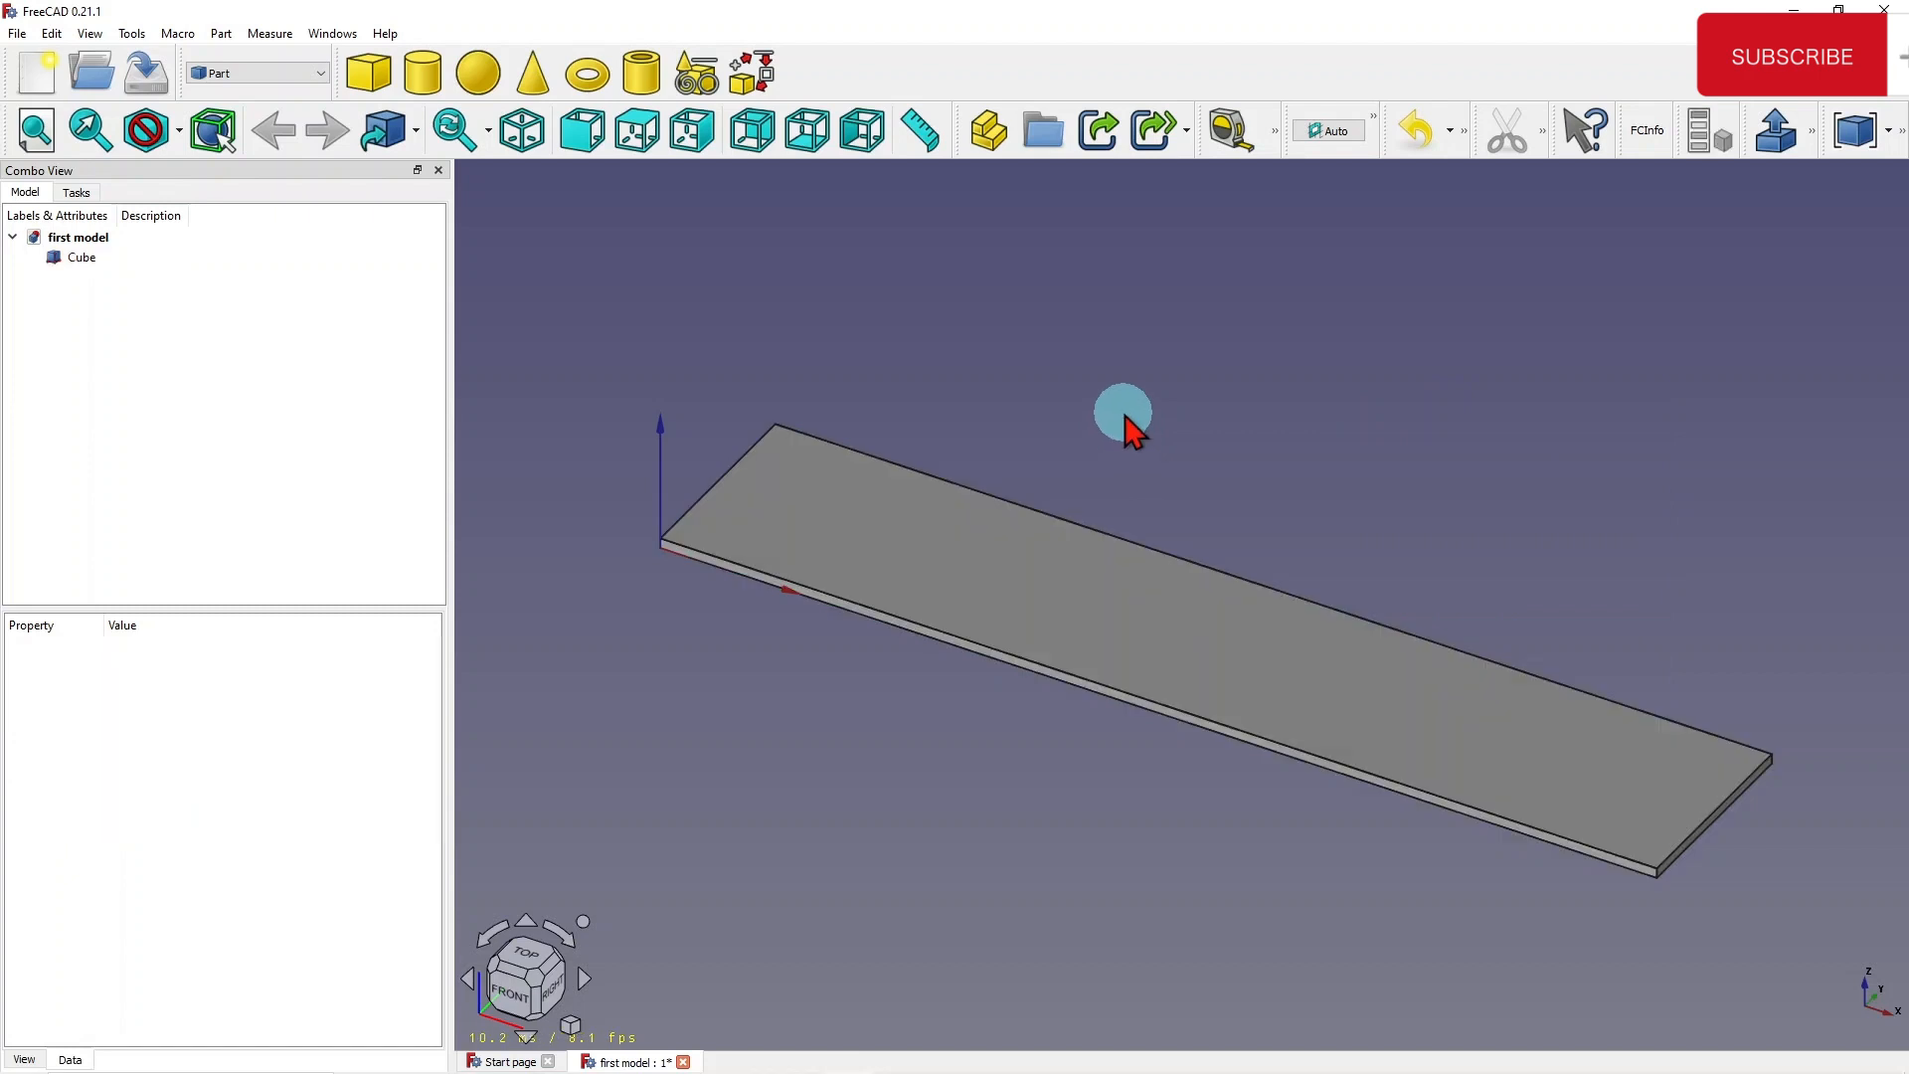
{"action": "scroll", "coordinate": [1119, 428], "scroll_direction": "down", "scroll_amount": 5}
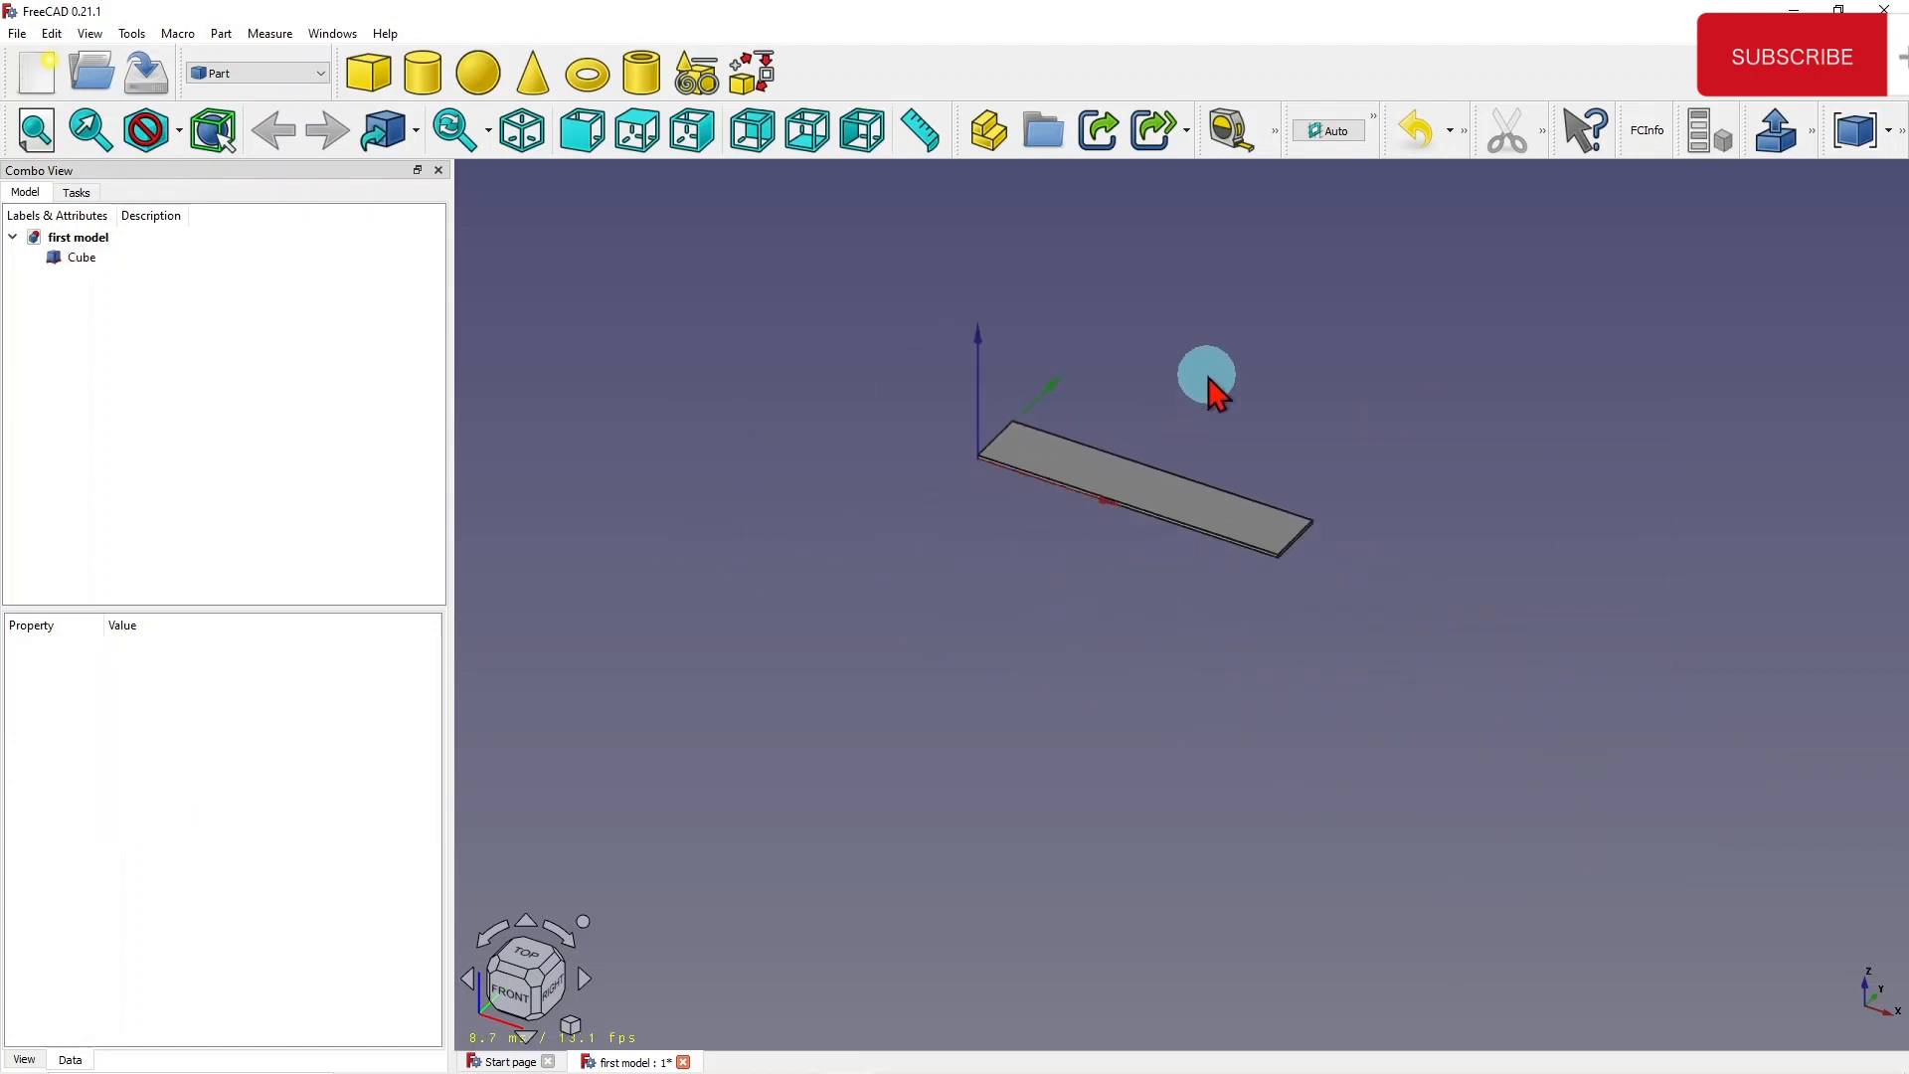
Review the available draw styles for the 3D view without choosing one
{"action": "scroll", "coordinate": [1217, 391], "scroll_direction": "up", "scroll_amount": 5}
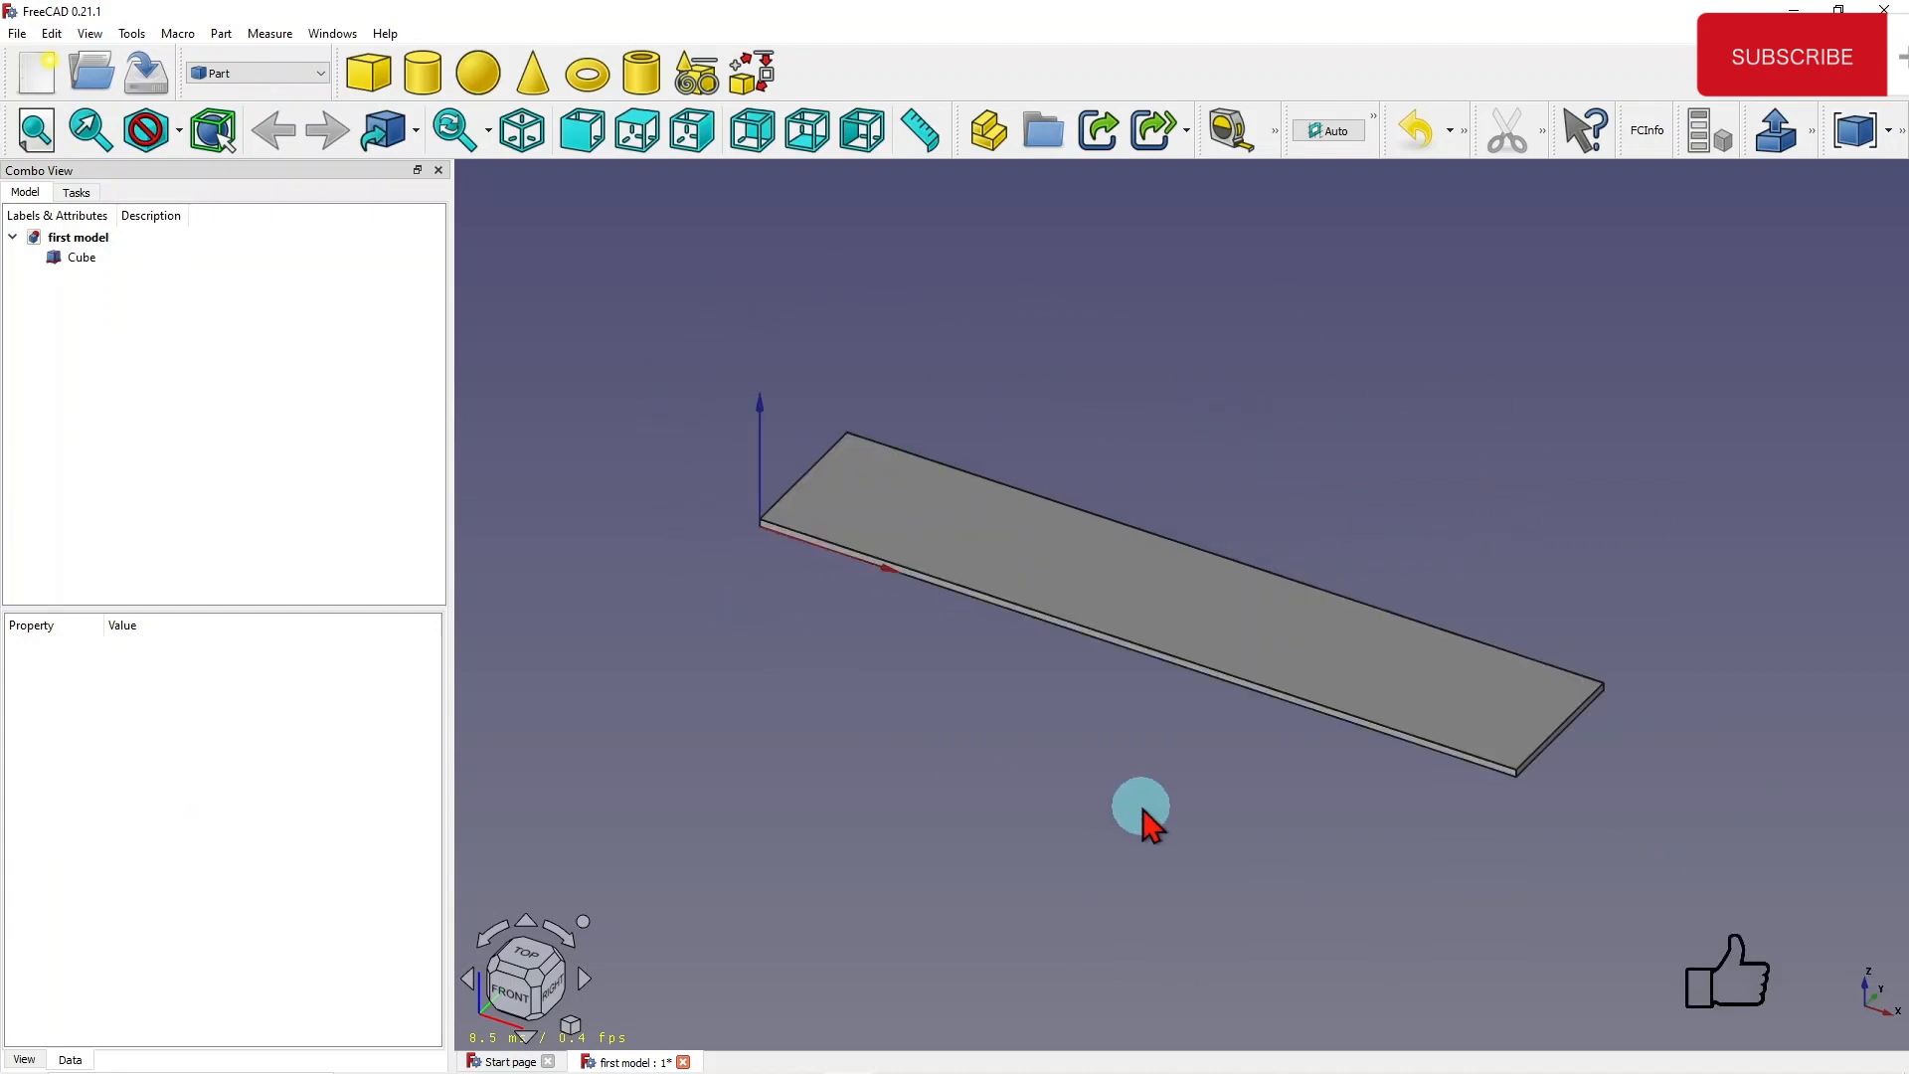
{"action": "right_click", "coordinate": [1411, 314]}
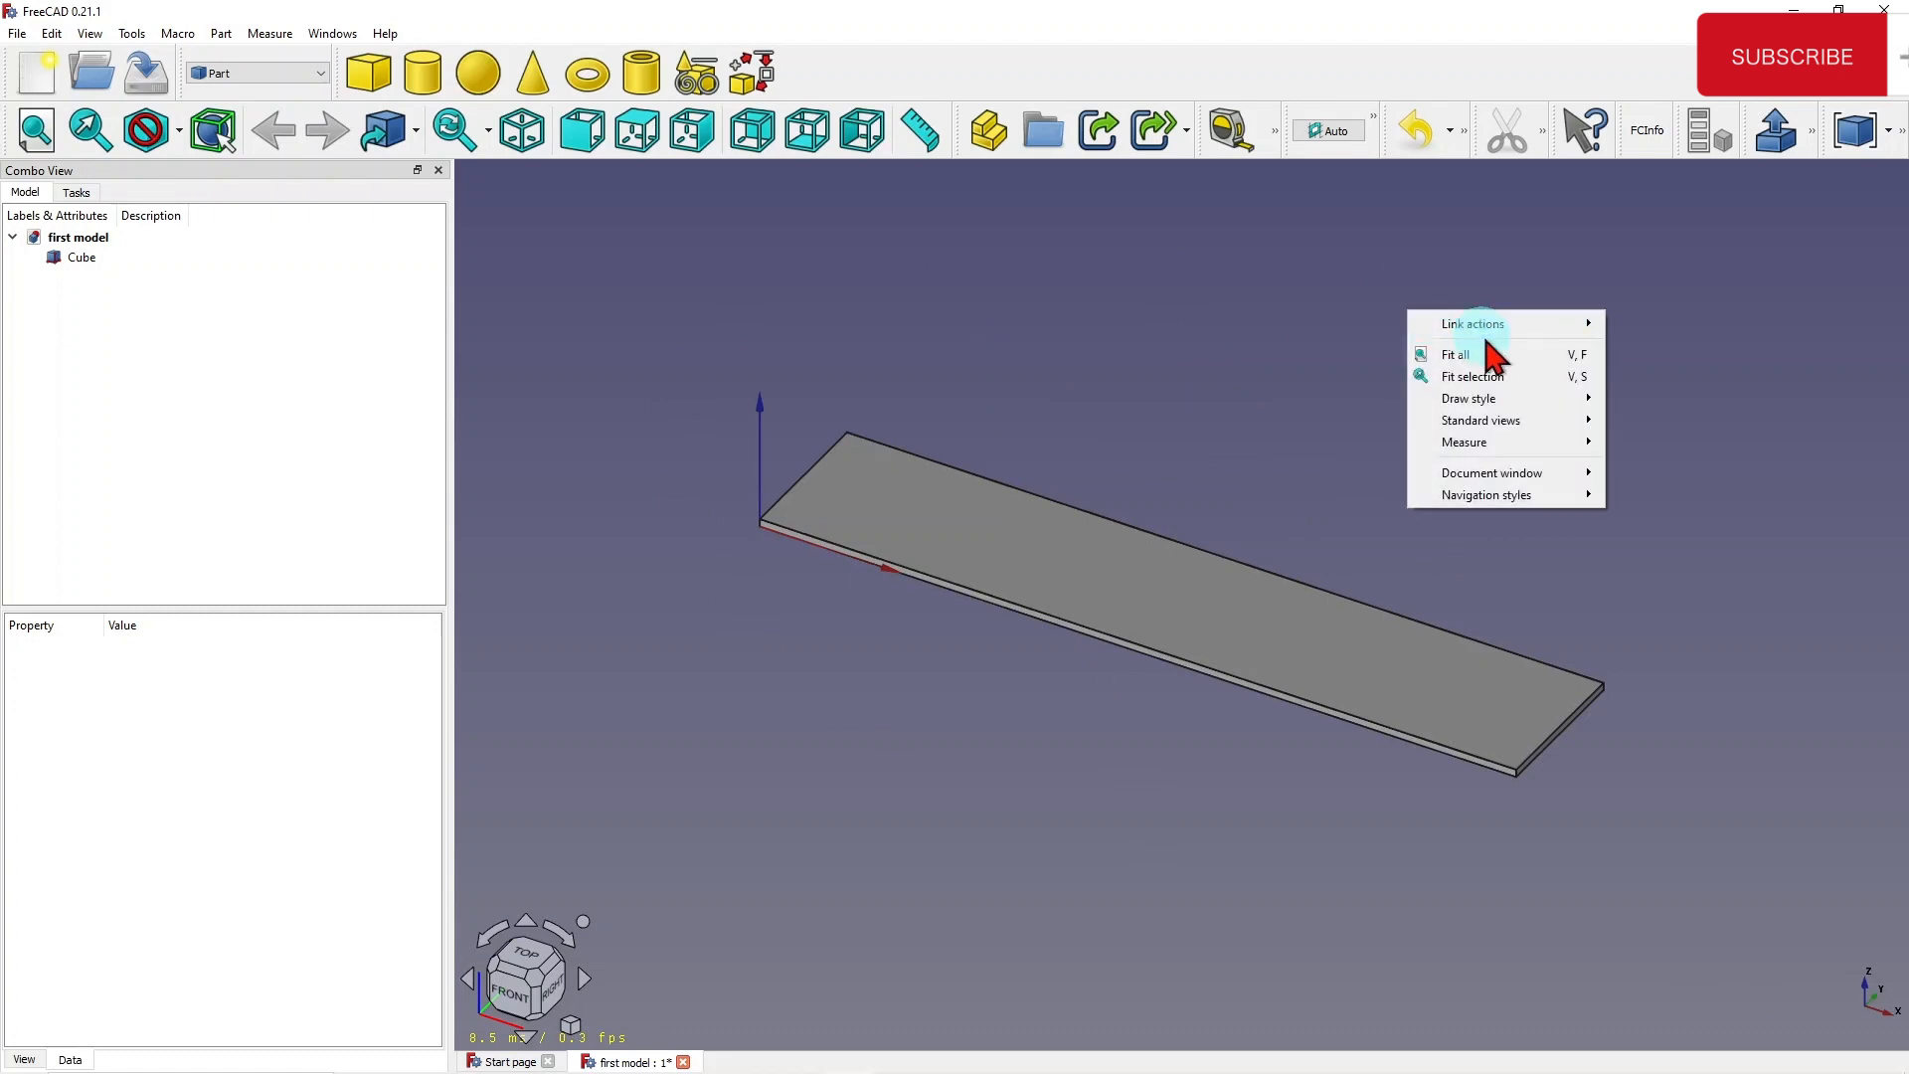
{"action": "left_click", "coordinate": [1539, 400]}
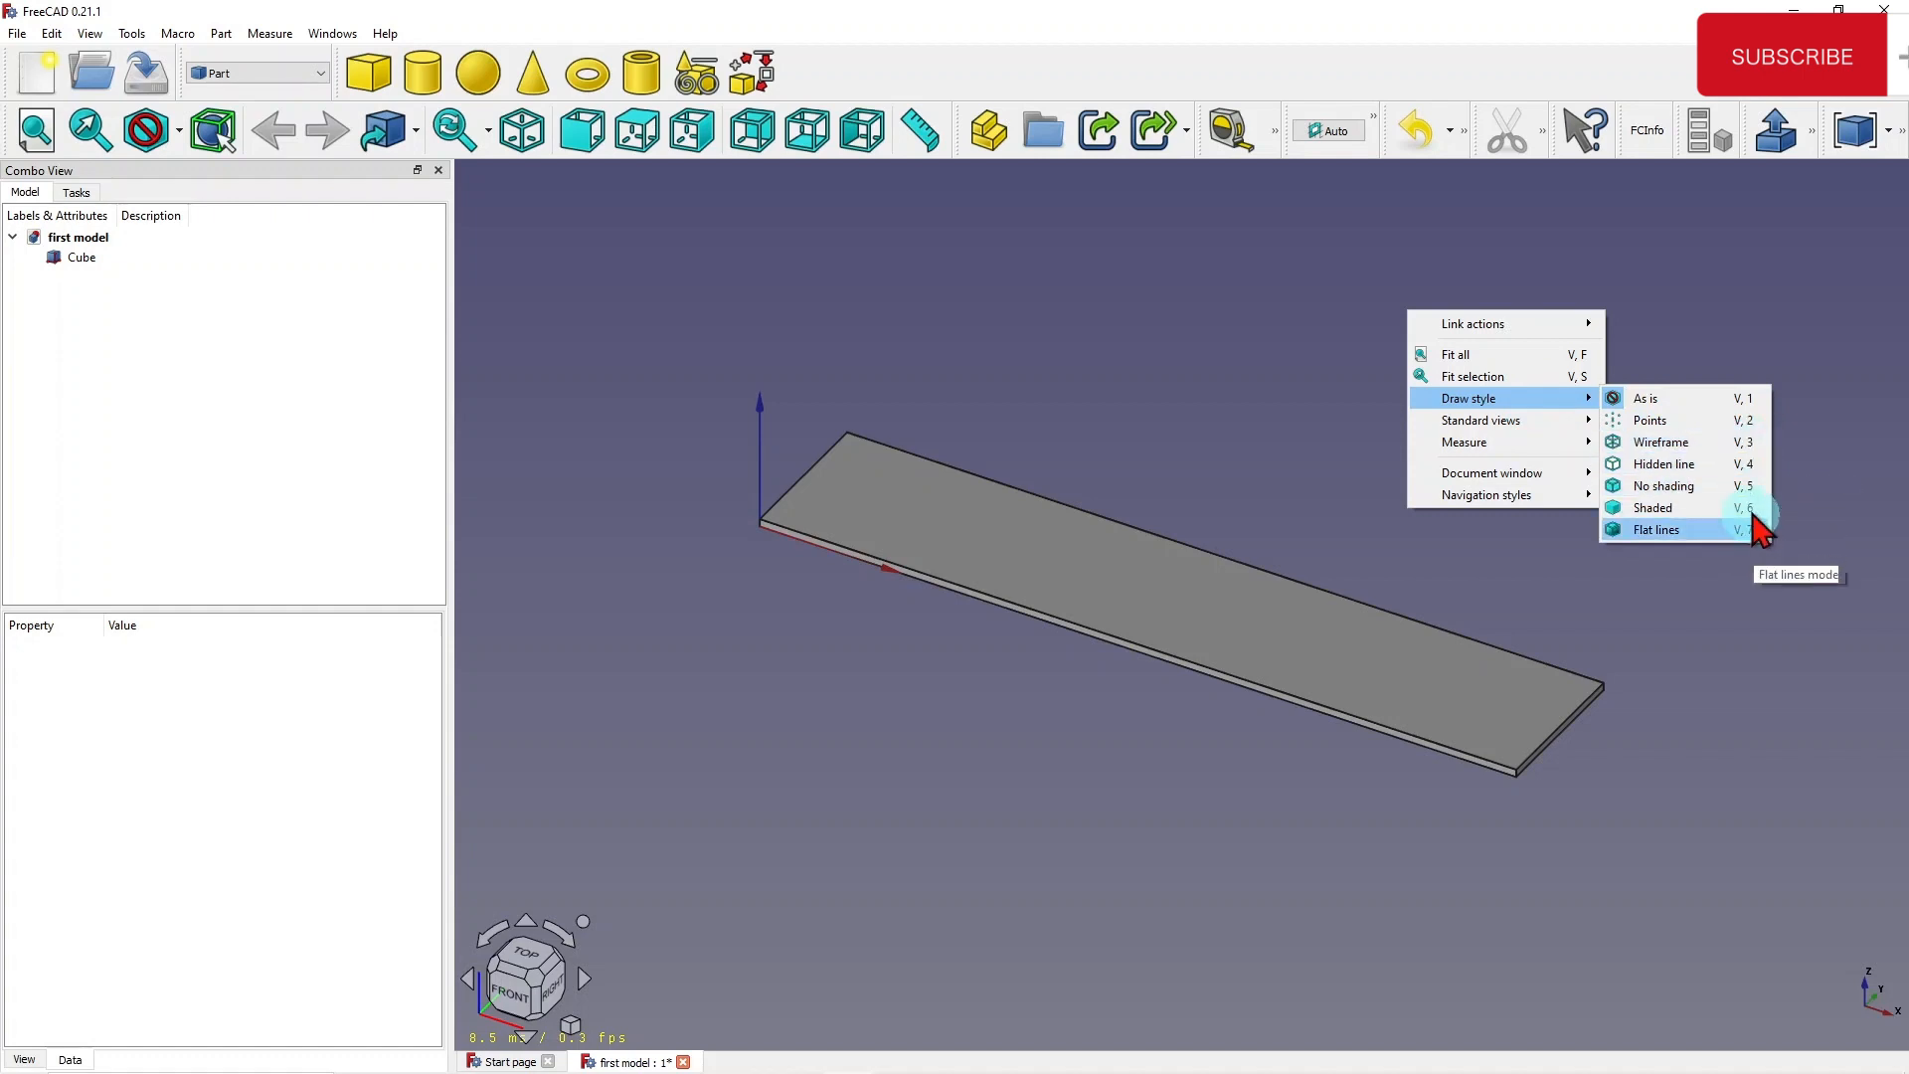
{"action": "left_click", "coordinate": [1152, 387]}
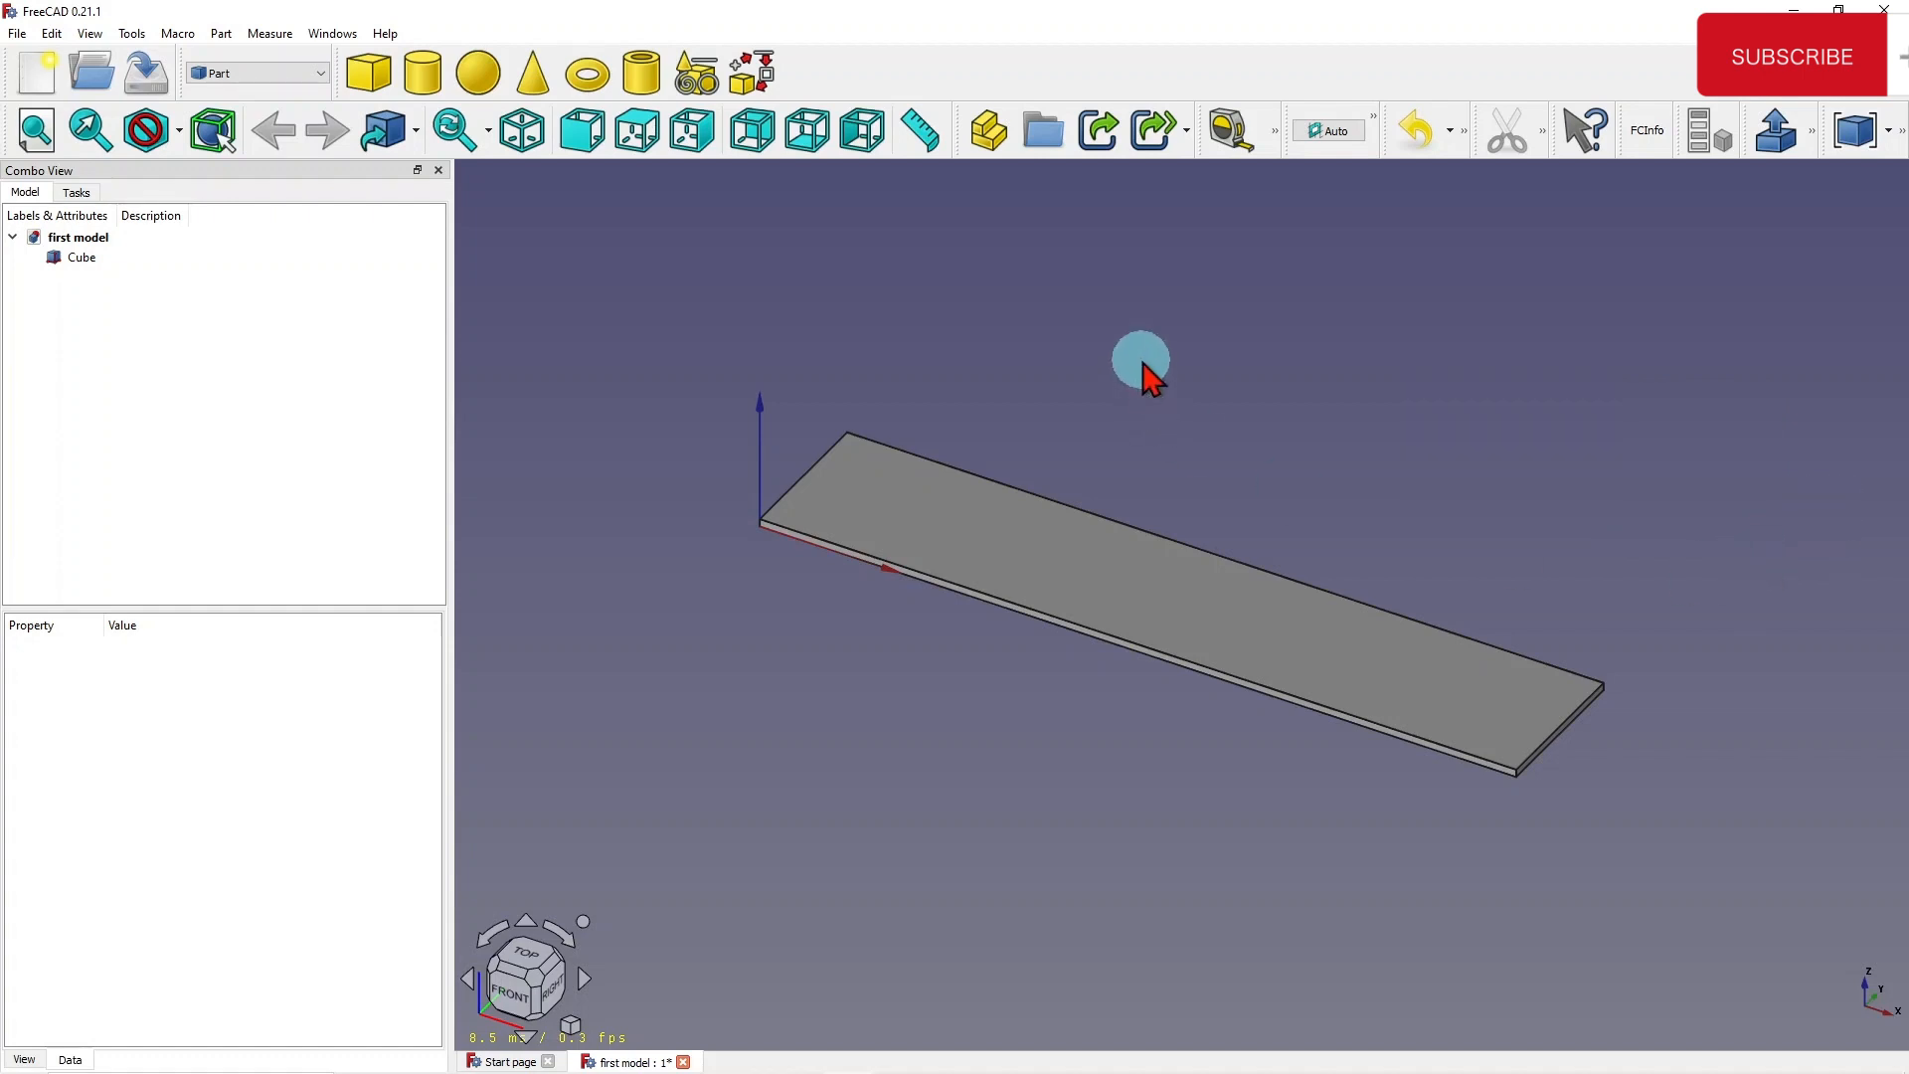
Show the box in the Wireframe draw style and return it to a solid display with Flat lines
{"action": "key", "text": "v"}
{"action": "key", "text": "3"}
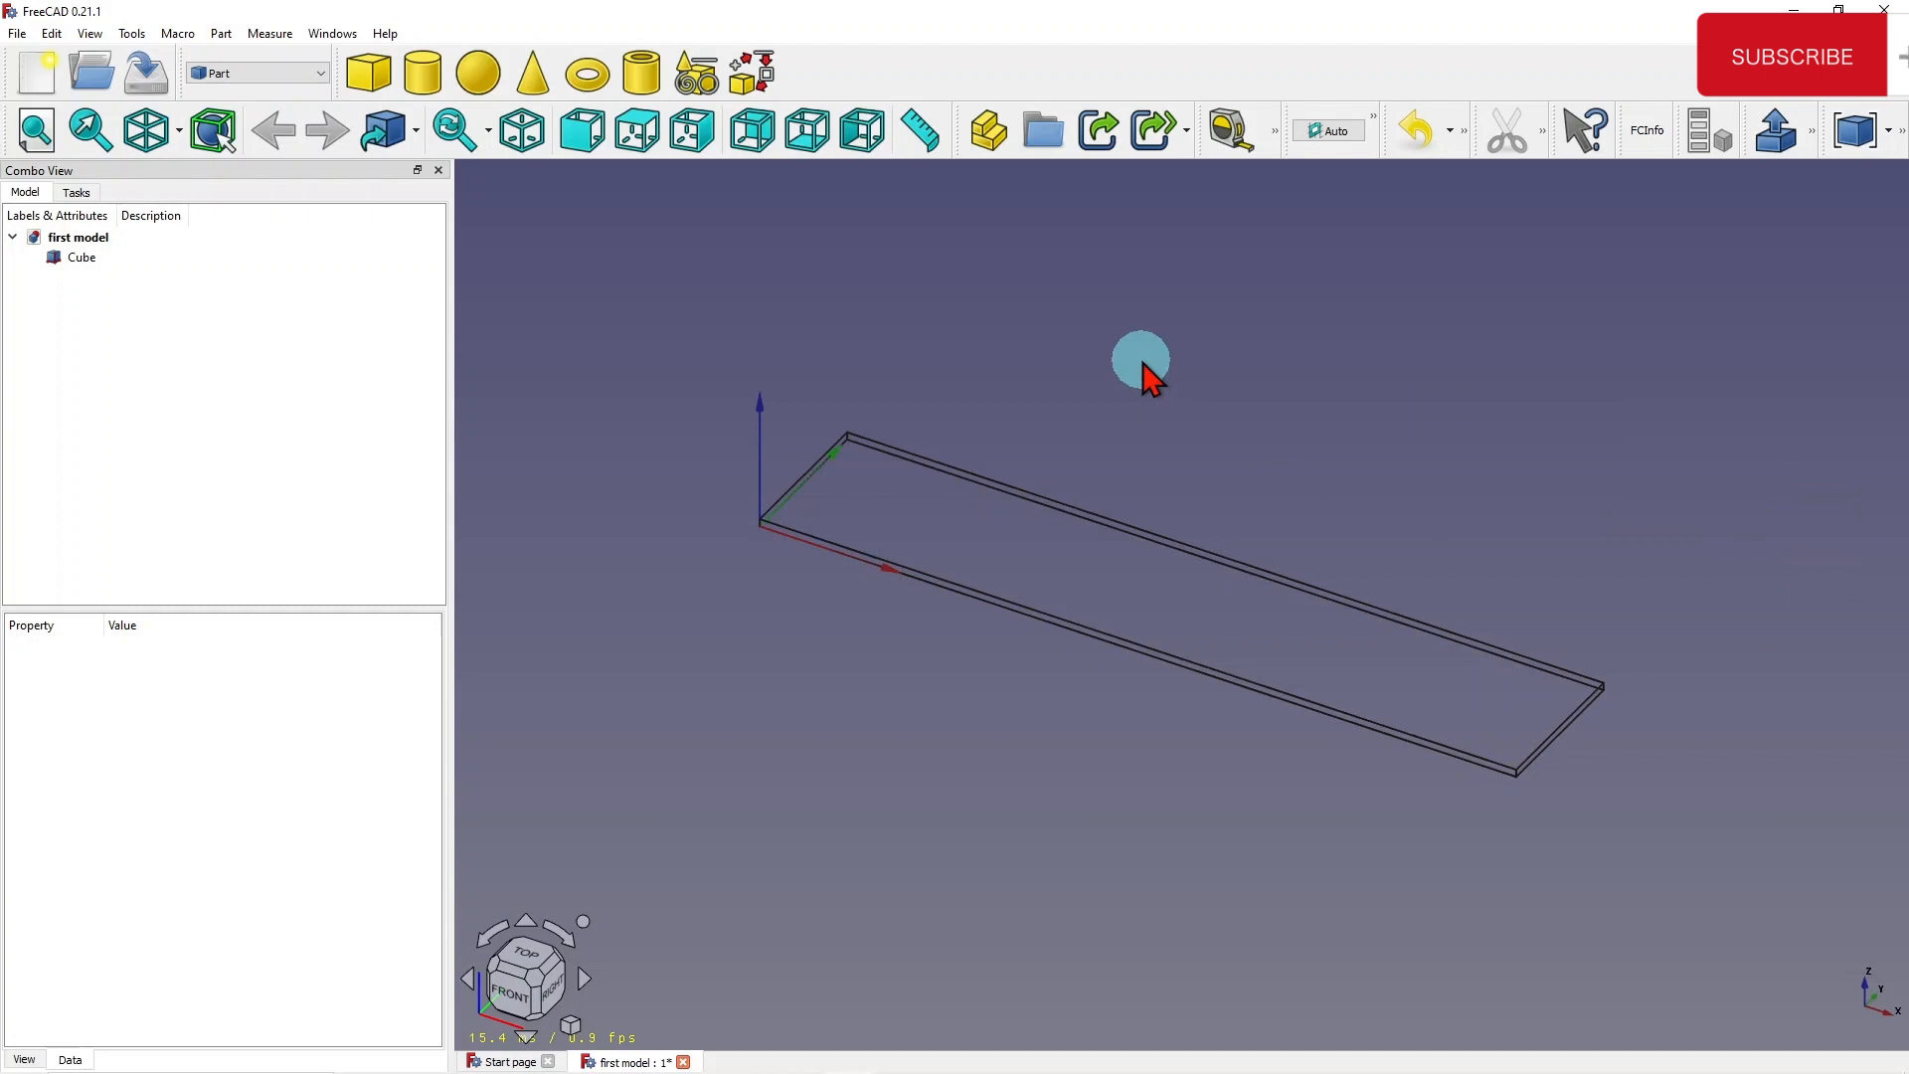
{"action": "key", "text": "v"}
{"action": "key", "text": "1"}
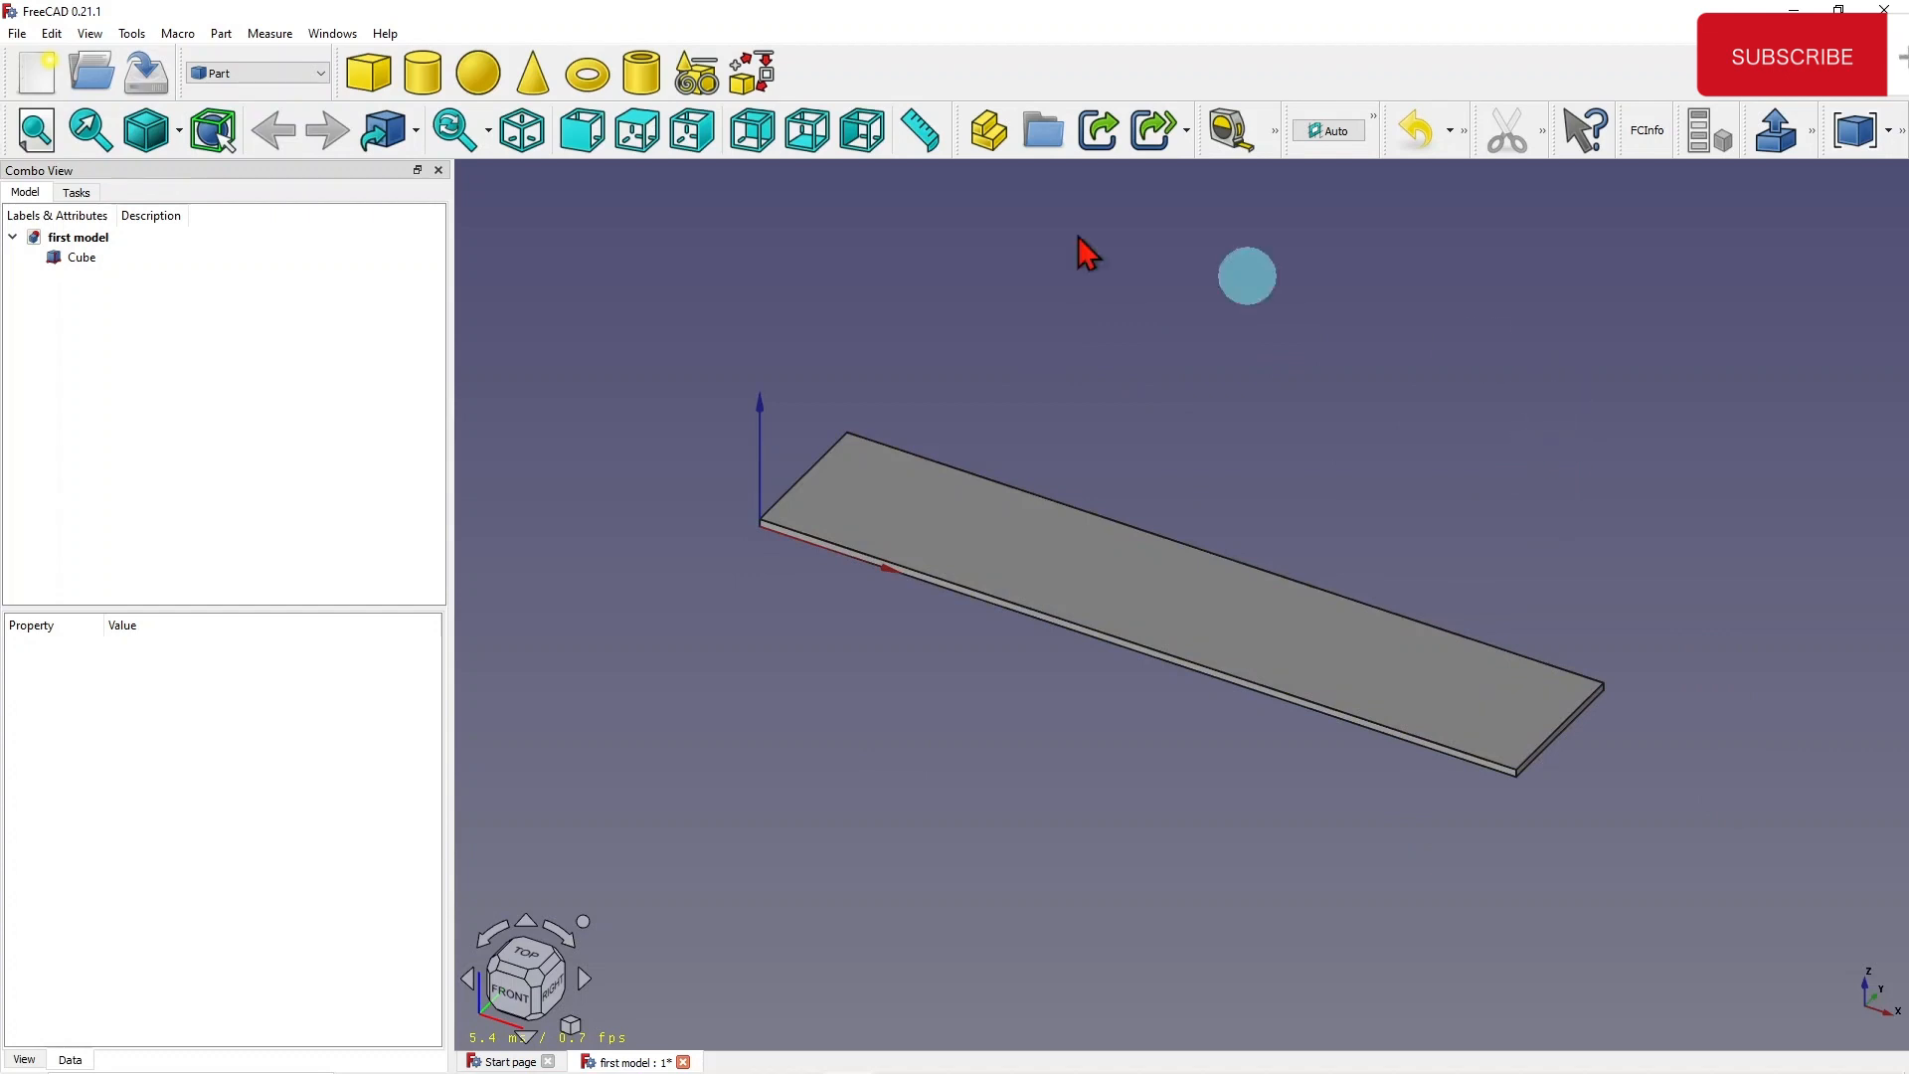
Save the document under a new name as first_model in the NEW_1 folder, in FreeCAD Document format
{"action": "left_click", "coordinate": [22, 40]}
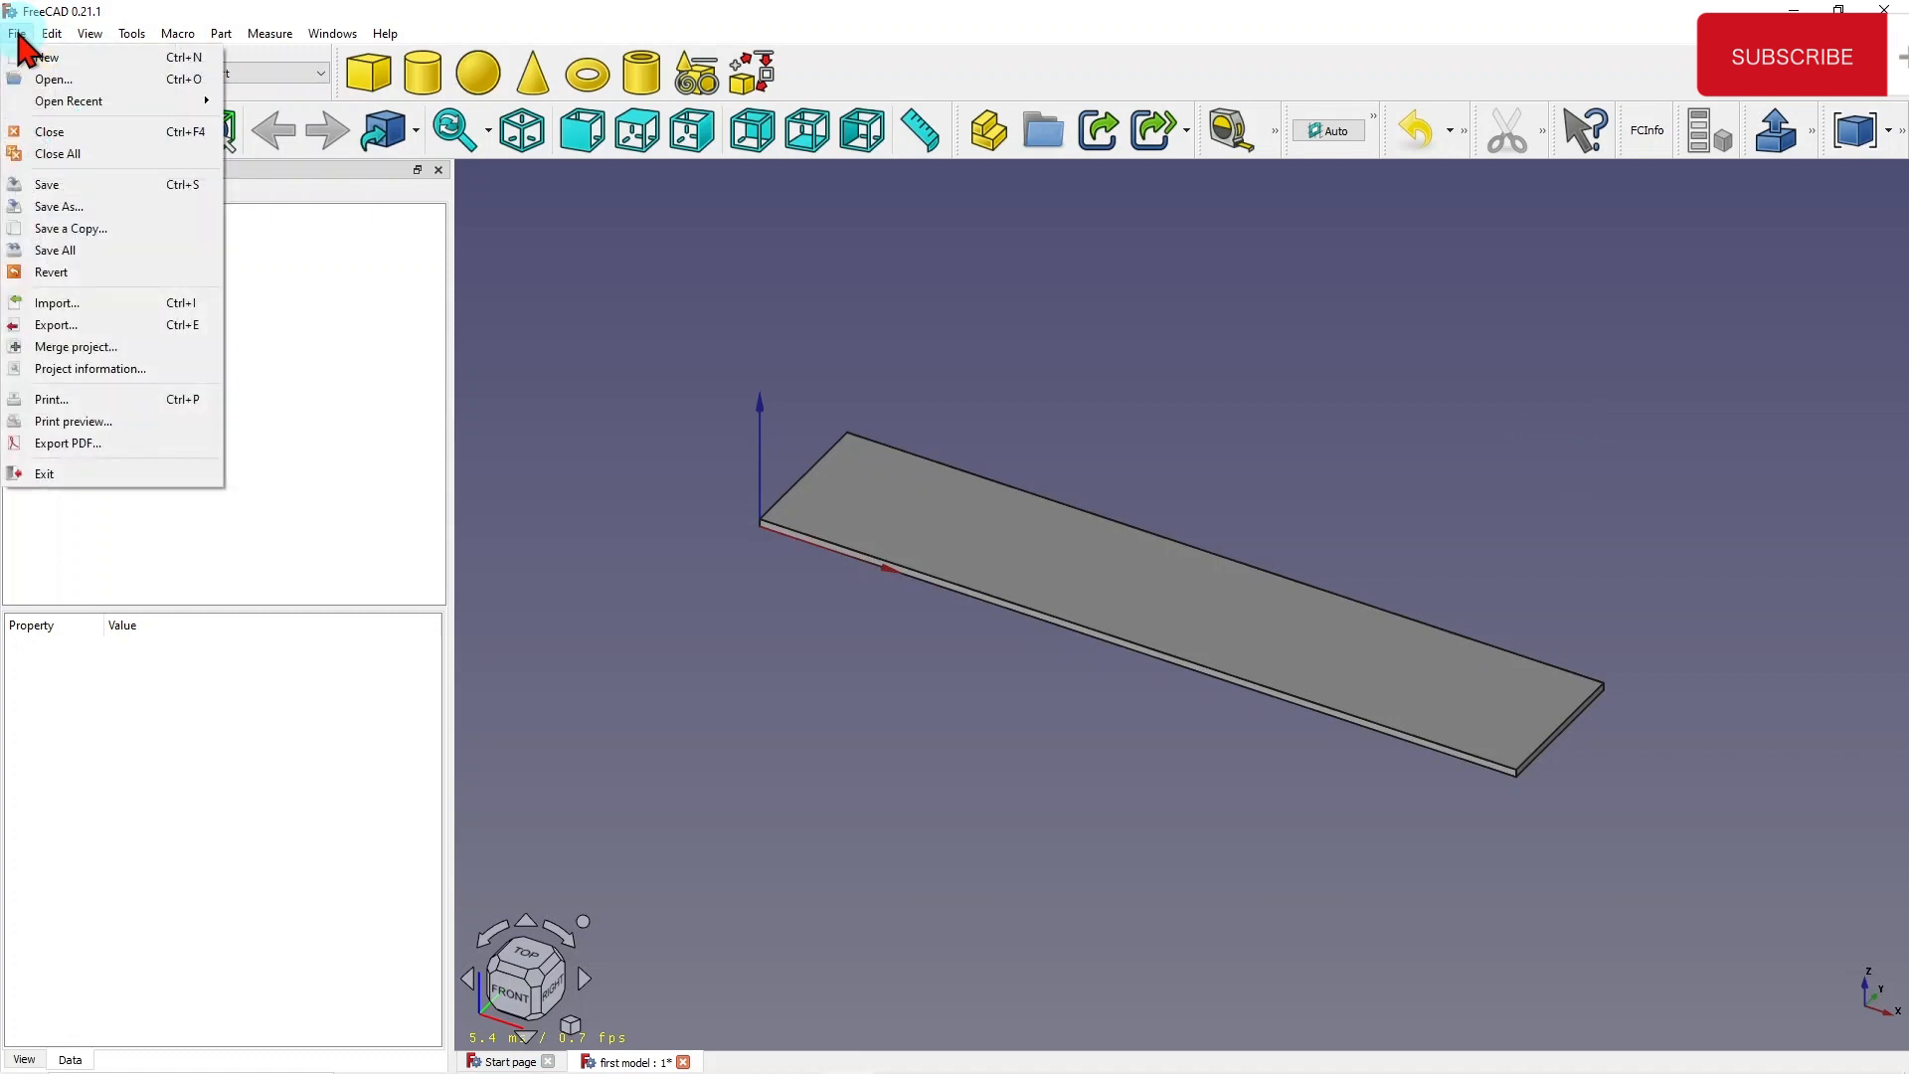
{"action": "left_click", "coordinate": [58, 206]}
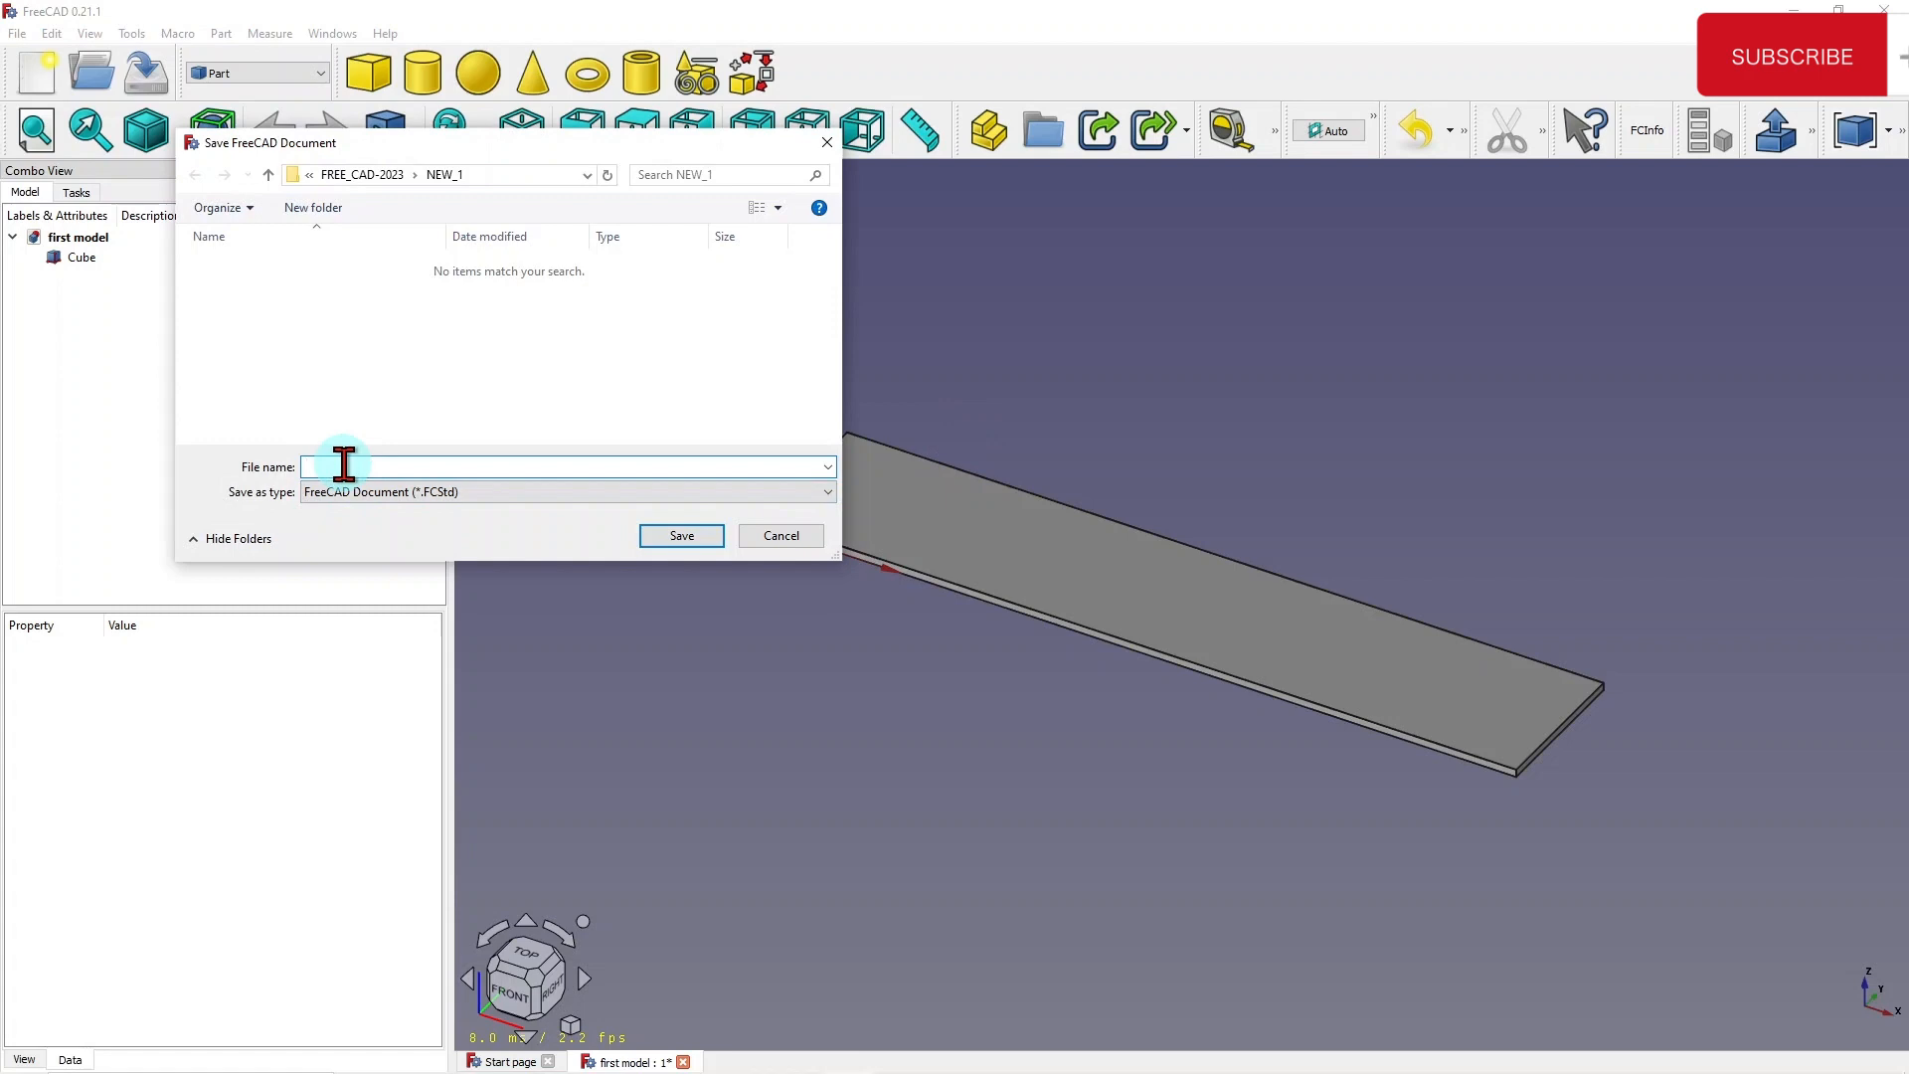
{"action": "type", "text": "fi"}
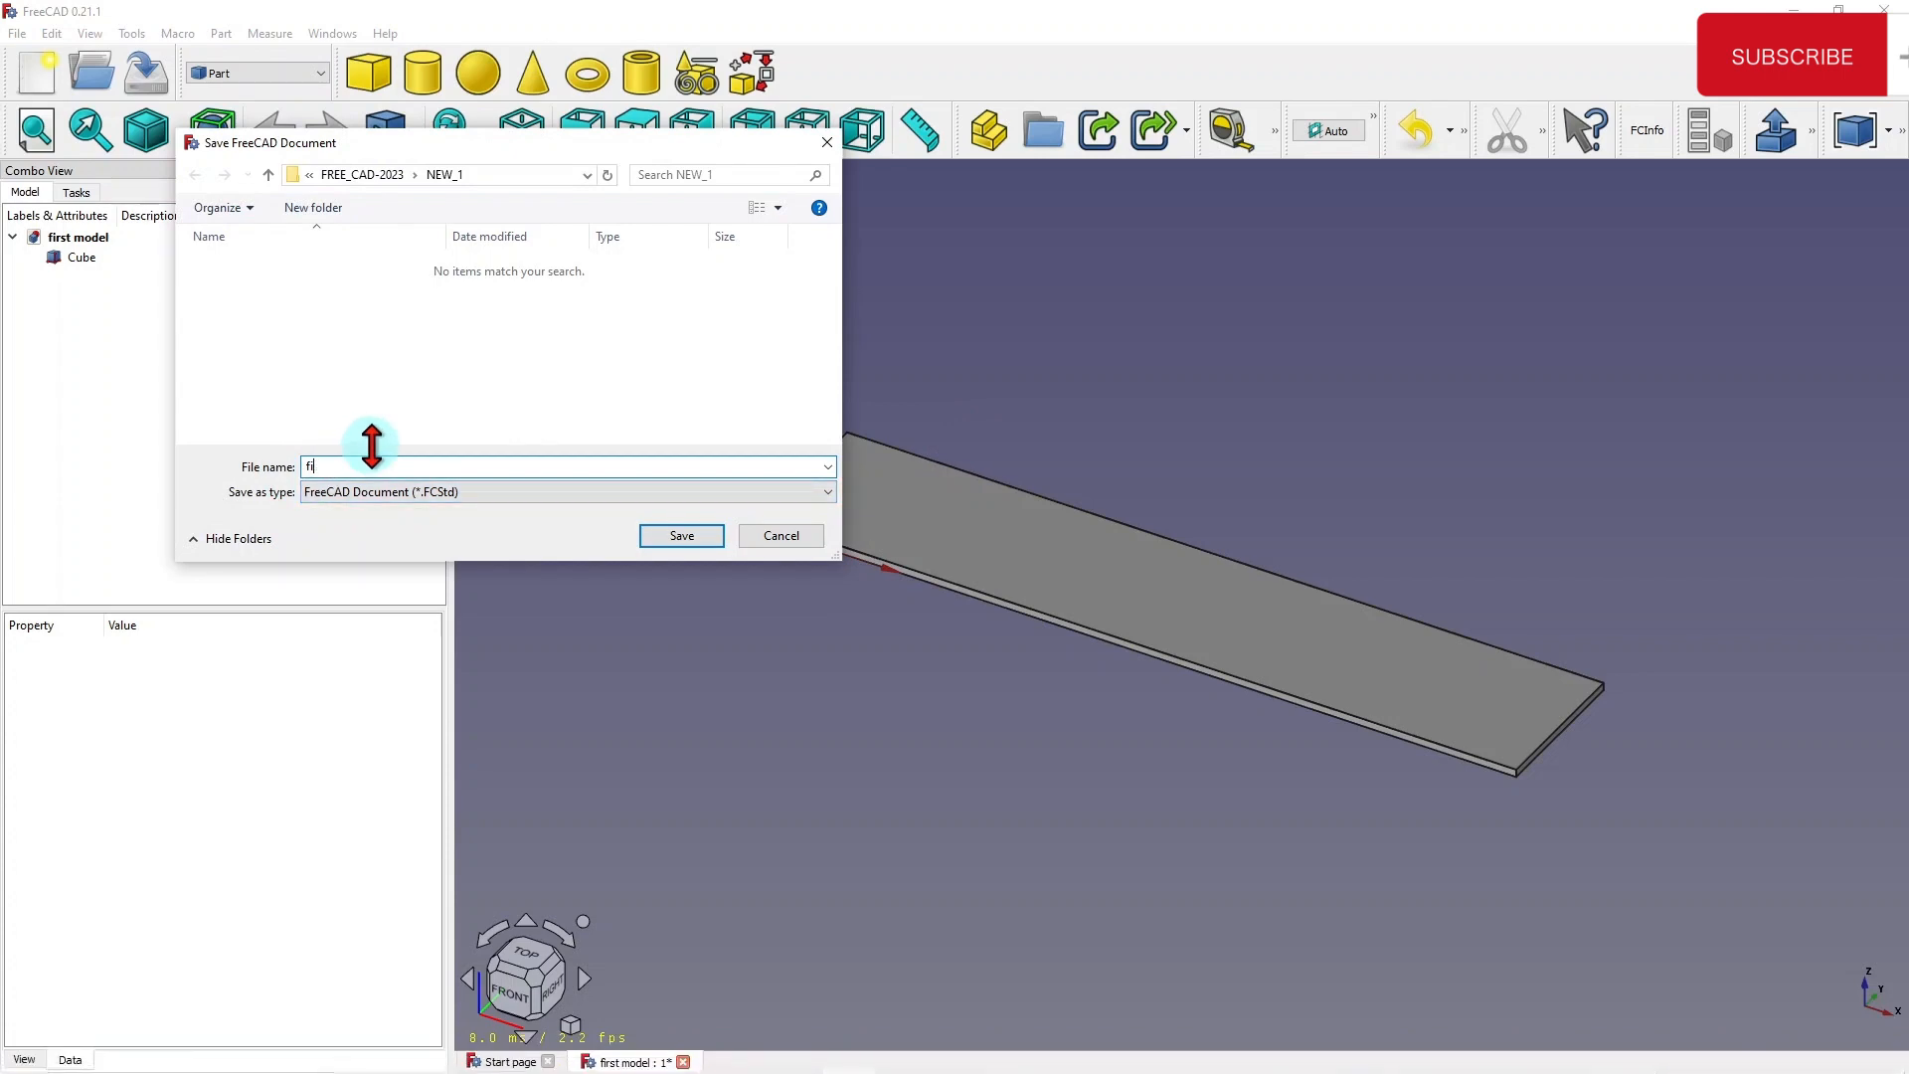
{"action": "type", "text": "srst_model"}
{"action": "key", "text": "Return"}
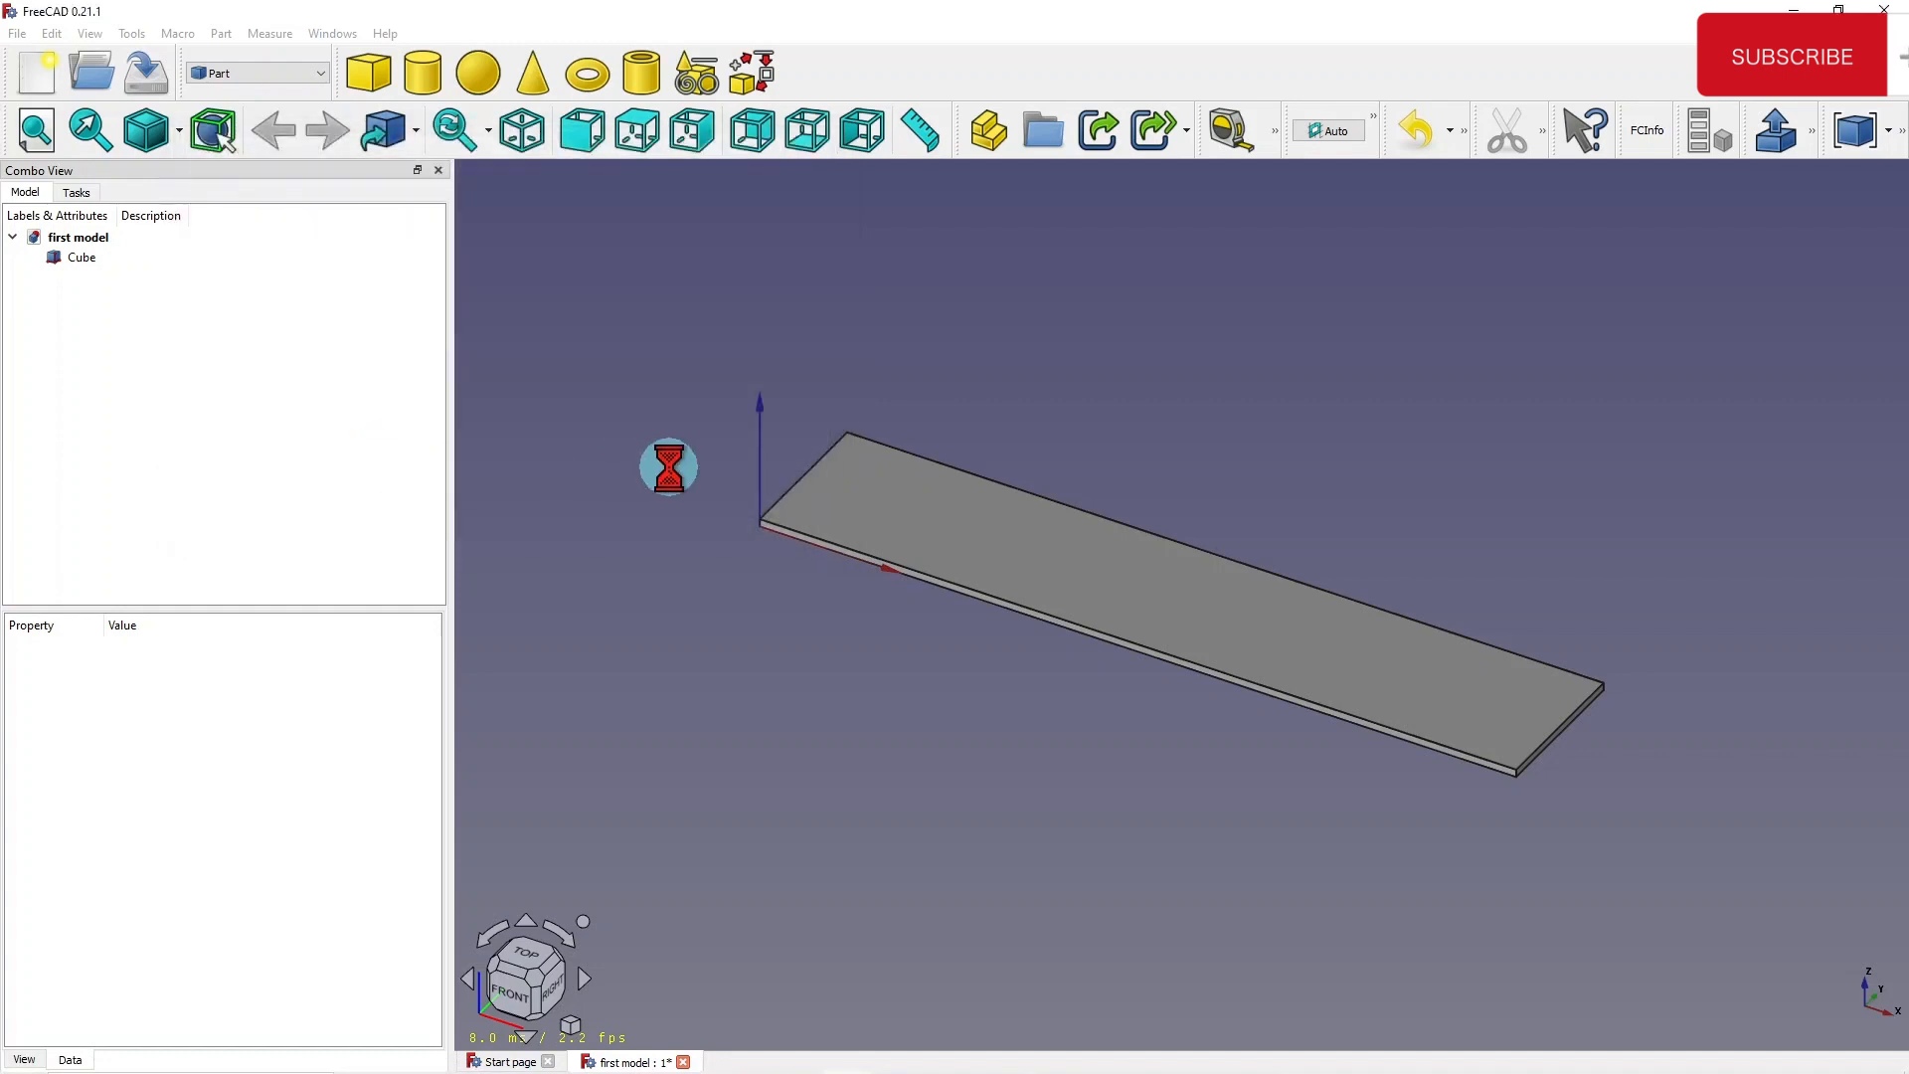